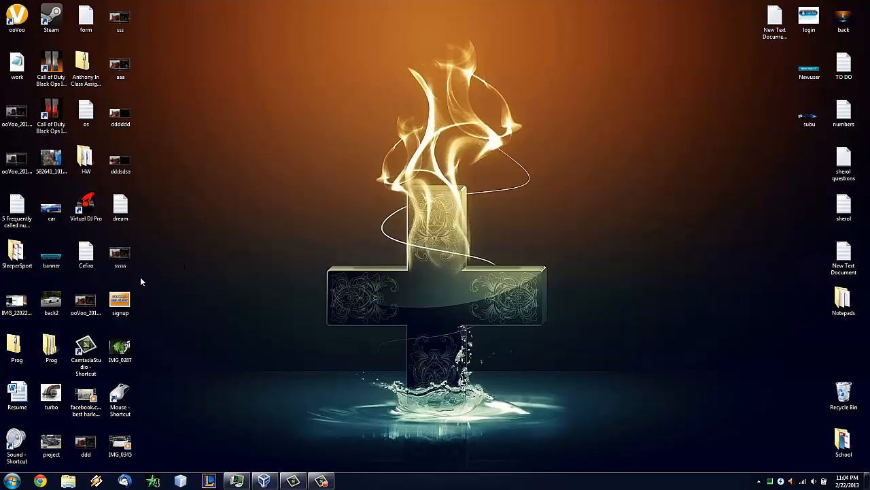
Look at the virtual machines in VirtualBox Manager and the DAEMON Tools drive list, and minimise the manager.
{"action": "left_click", "coordinate": [264, 481]}
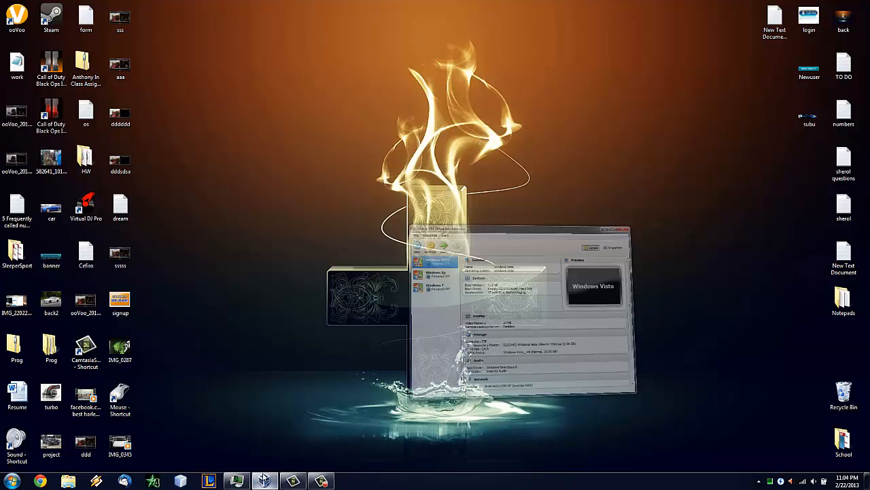
{"action": "left_click_drag", "start_coordinate": [595, 91], "coordinate": [518, 91]}
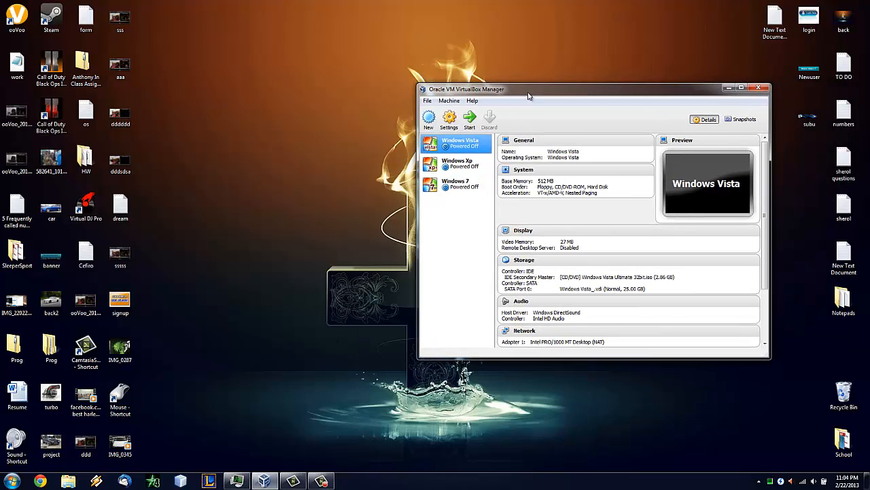
{"action": "left_click", "coordinate": [781, 480]}
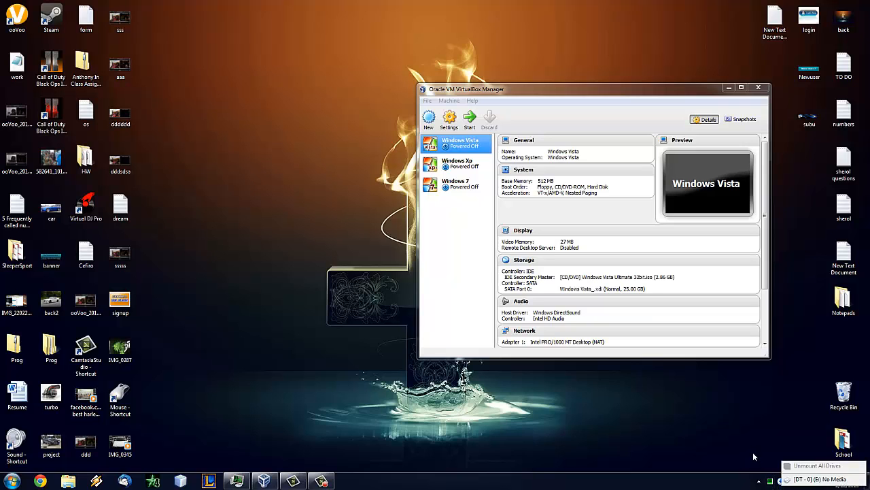
{"action": "left_click", "coordinate": [729, 88]}
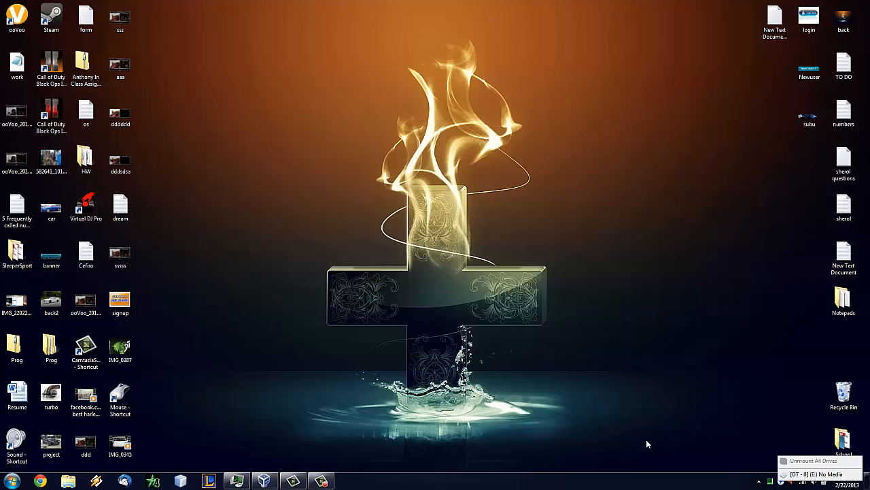
Examine the computer's physical DVD drive (D:) and virtual BD-ROM drive (E:), and close the file browser.
{"action": "left_click", "coordinate": [11, 481]}
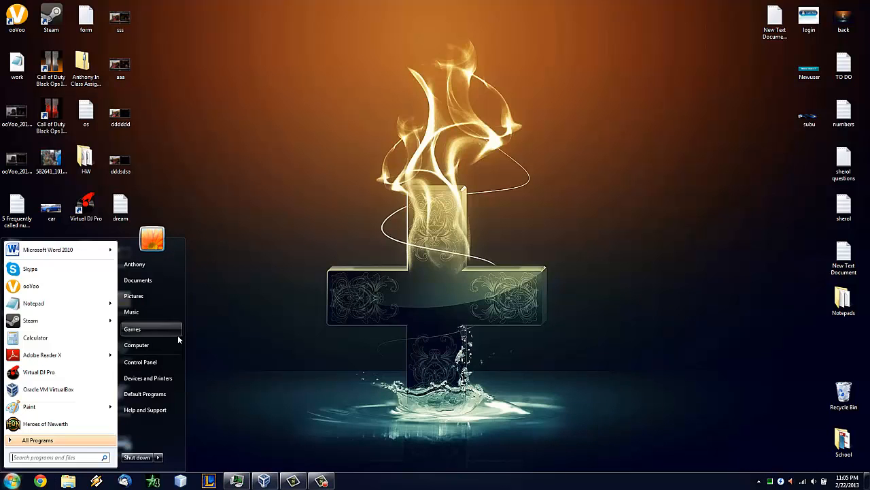
{"action": "left_click", "coordinate": [160, 345]}
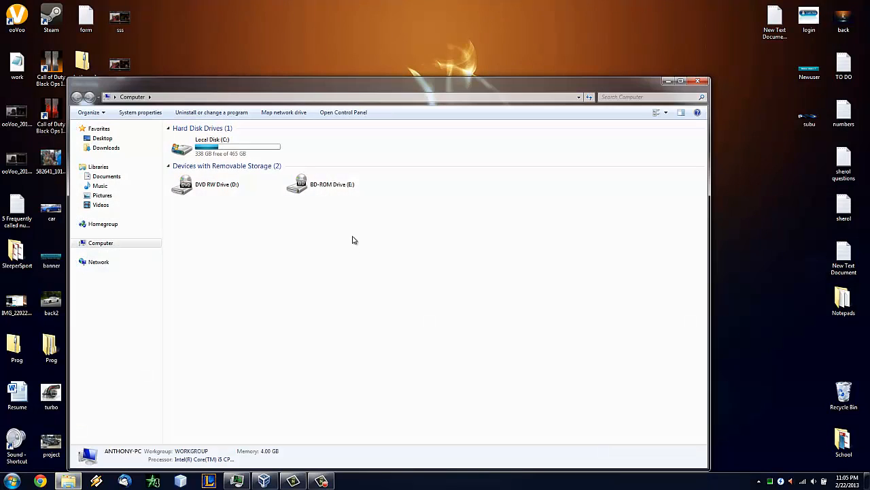
{"action": "right_click", "coordinate": [311, 180]}
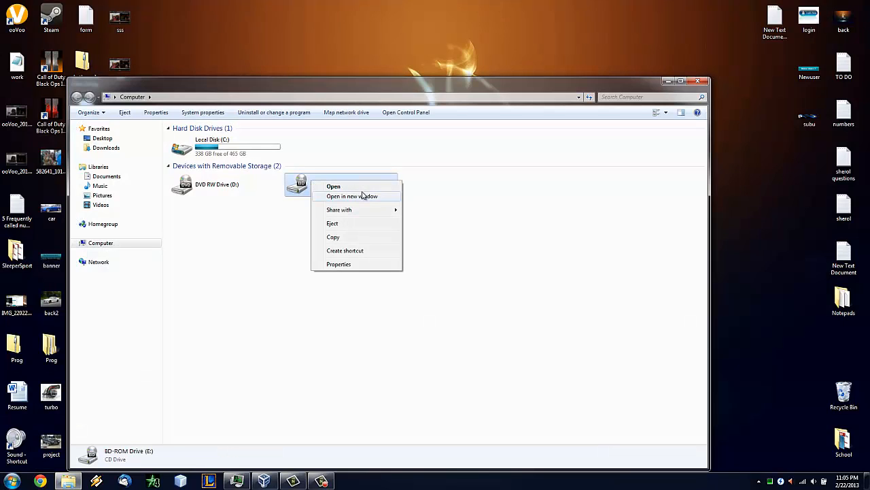
{"action": "left_click", "coordinate": [276, 218]}
{"action": "left_click", "coordinate": [226, 191]}
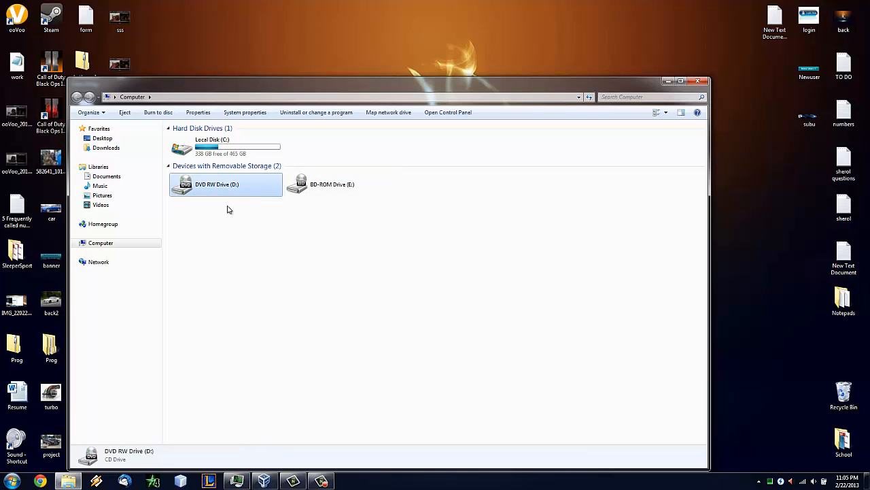
{"action": "left_click", "coordinate": [304, 189]}
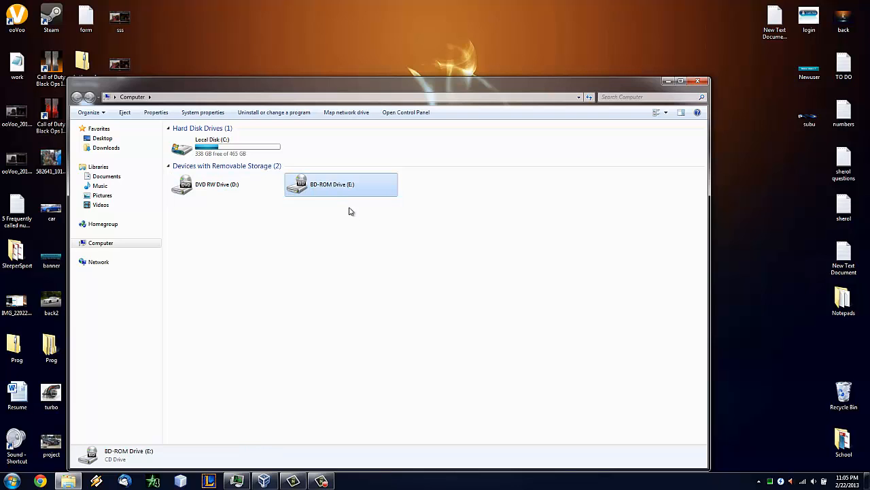
{"action": "left_click", "coordinate": [697, 82]}
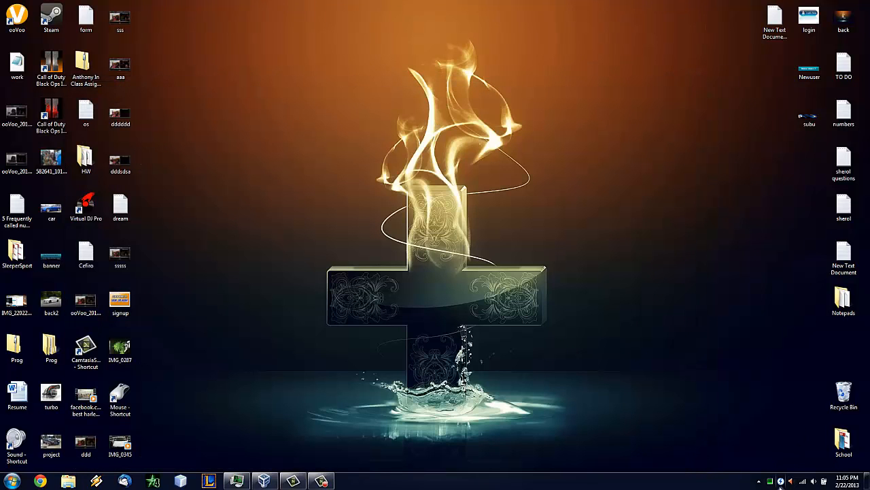
Mount the WindowsServer 2008 disc image on virtual drive E: with DAEMON Tools, and dismiss the AutoPlay window.
{"action": "right_click", "coordinate": [781, 481]}
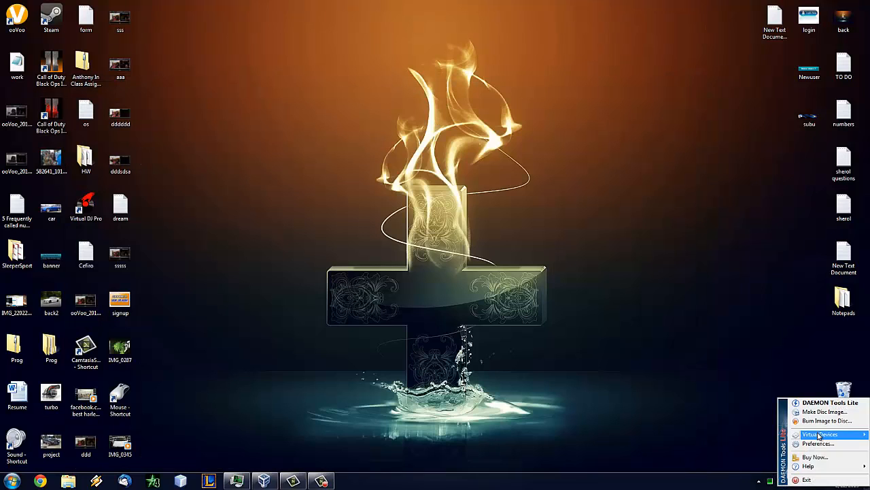
{"action": "mouse_move", "coordinate": [819, 436]}
{"action": "mouse_move", "coordinate": [771, 435]}
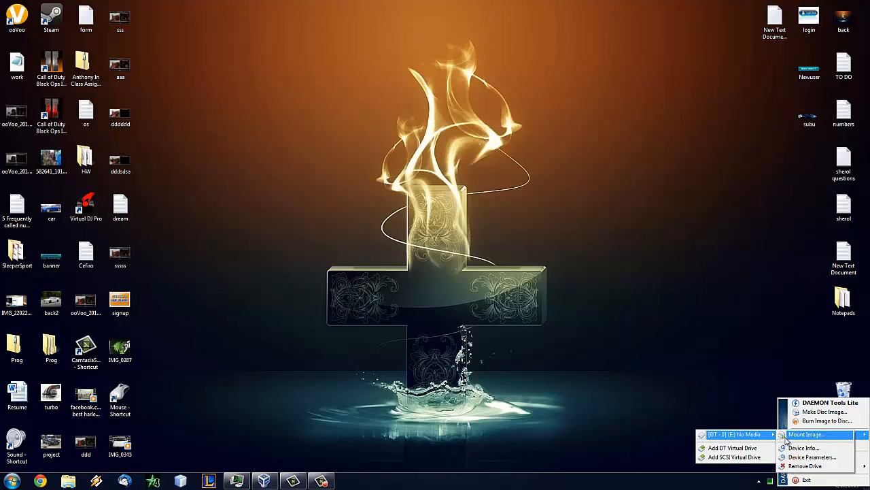
{"action": "left_click", "coordinate": [786, 438]}
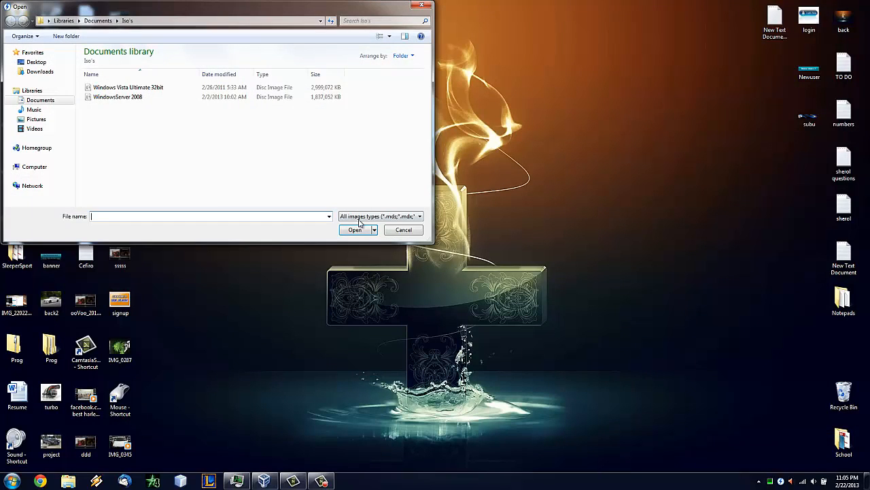
{"action": "left_click_drag", "start_coordinate": [259, 9], "coordinate": [362, 43]}
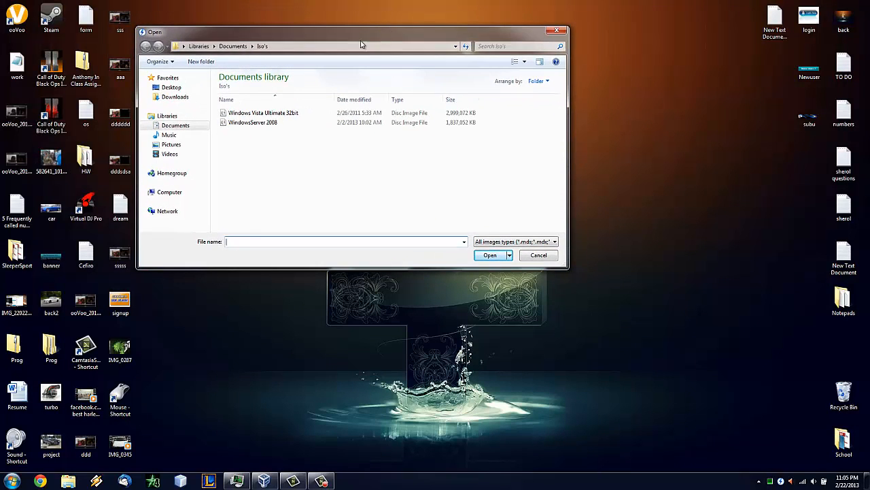
{"action": "left_click", "coordinate": [269, 125]}
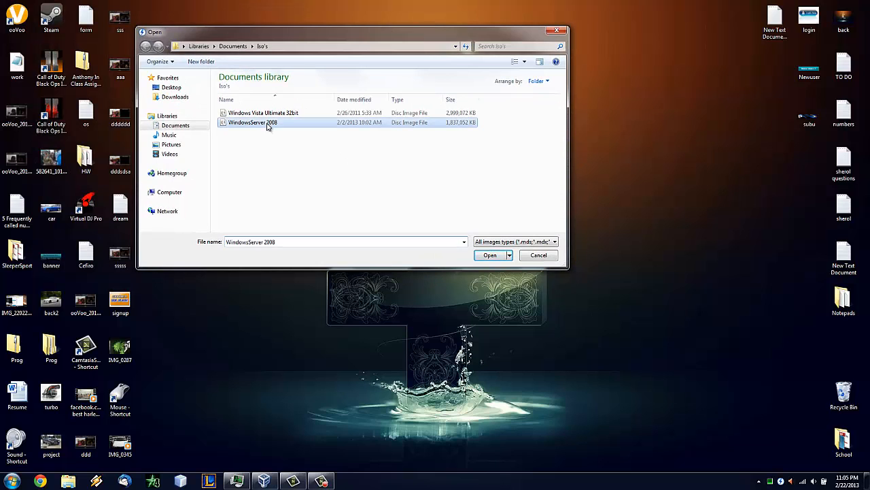
{"action": "left_click", "coordinate": [498, 258]}
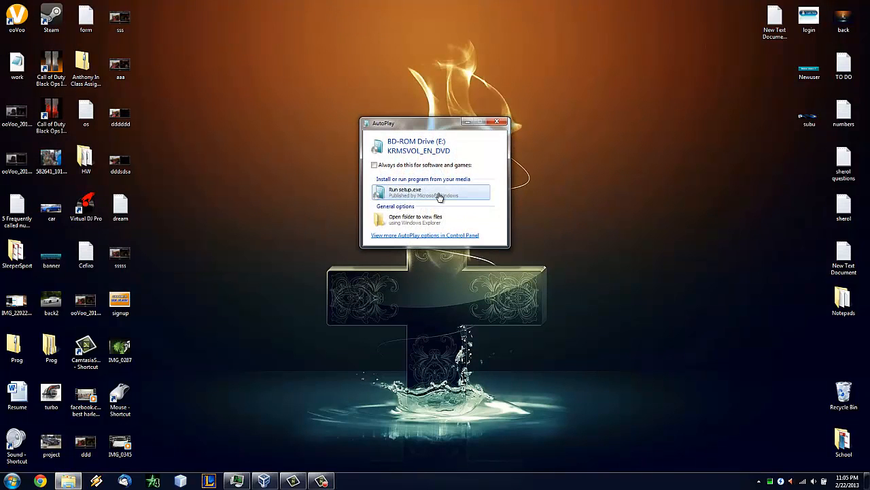
{"action": "left_click_drag", "start_coordinate": [439, 125], "coordinate": [418, 99]}
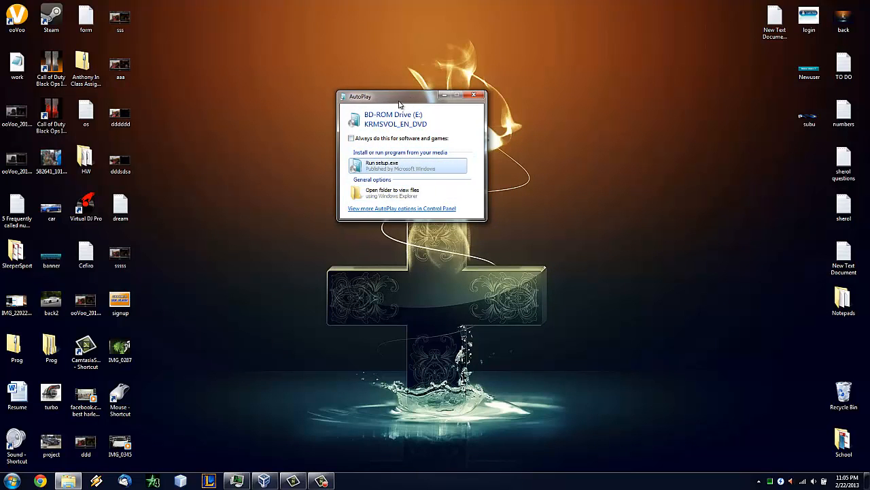
{"action": "left_click_drag", "start_coordinate": [442, 96], "coordinate": [470, 120]}
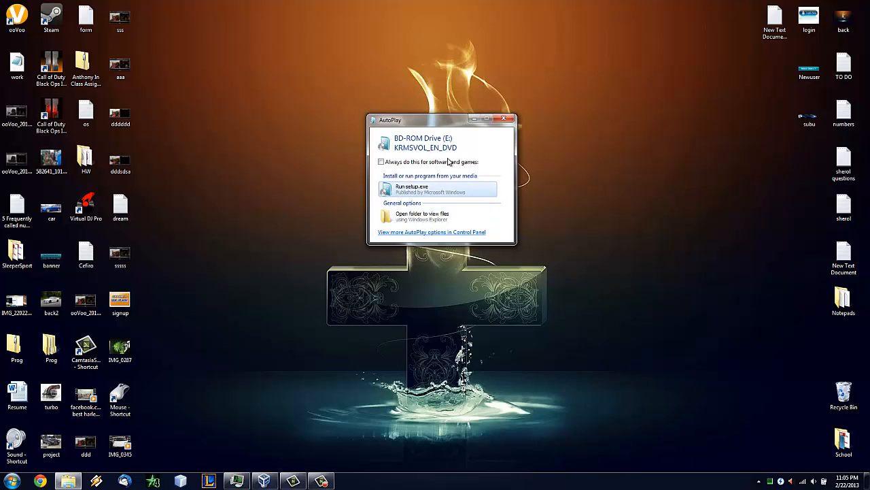
{"action": "left_click", "coordinate": [504, 119]}
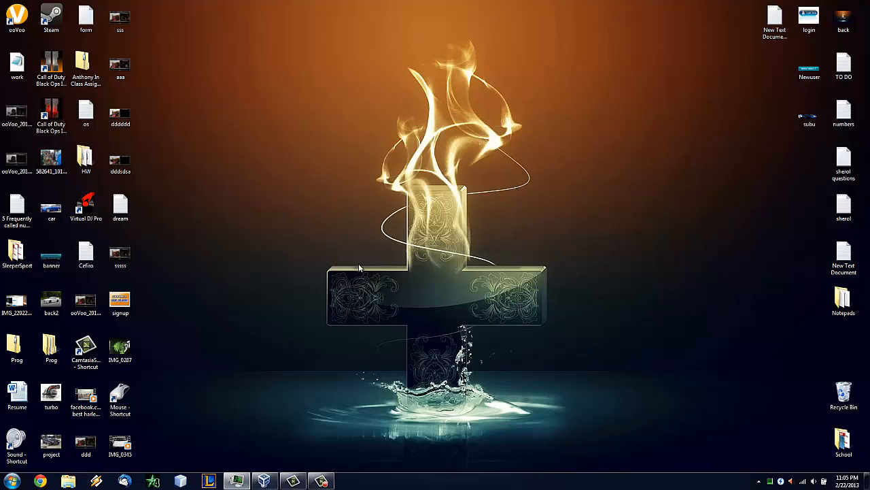
In VirtualBox Manager, start creating a new virtual machine named "Windows Server 2008".
{"action": "left_click", "coordinate": [263, 481]}
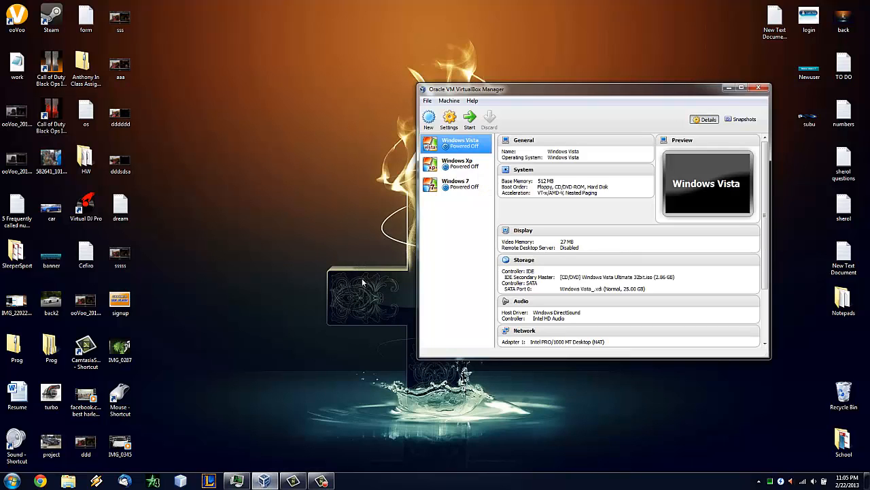
{"action": "left_click_drag", "start_coordinate": [546, 91], "coordinate": [471, 82]}
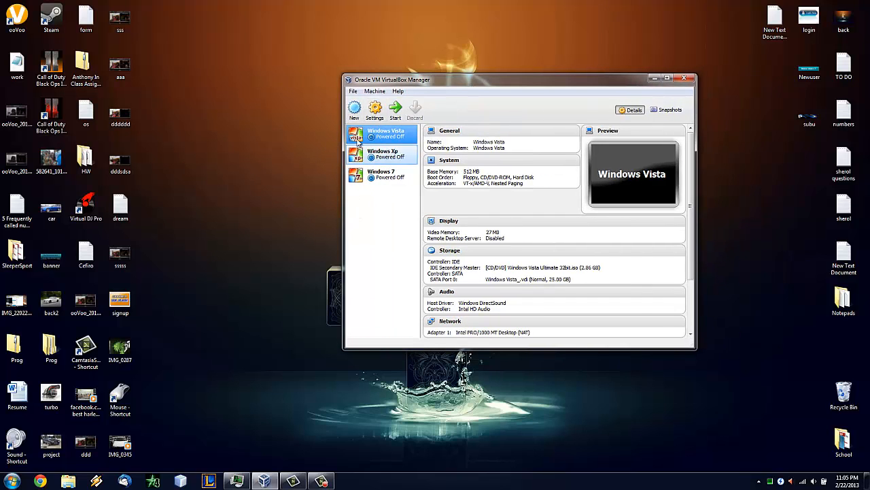
{"action": "left_click", "coordinate": [354, 110]}
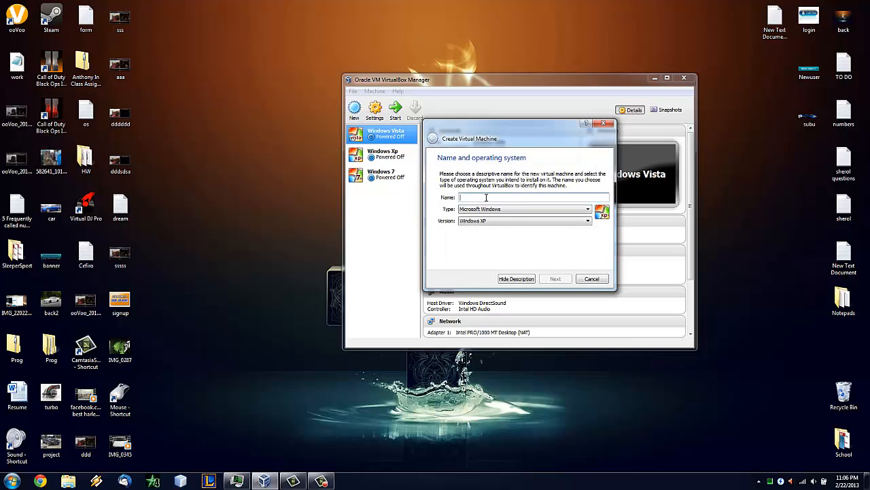
{"action": "type", "text": "W"}
{"action": "type", "text": "indows Server 2008"}
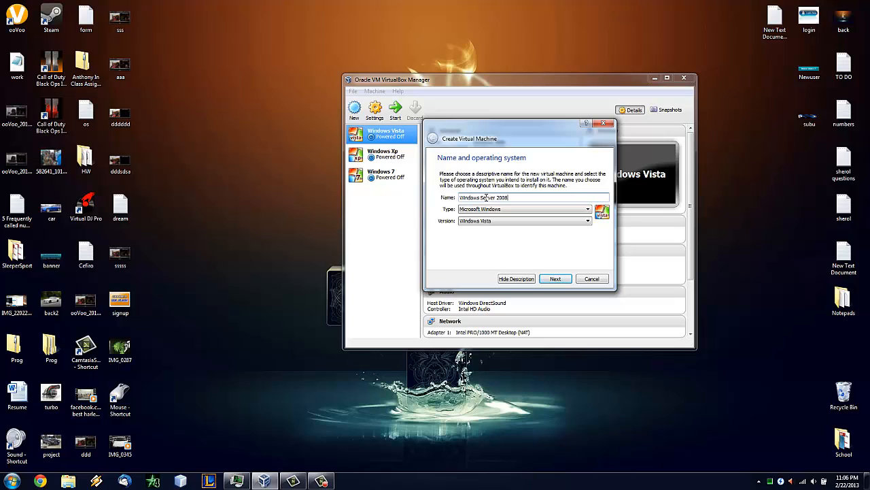
Keep Microsoft Windows as the machine's type, set its version to Windows 2008, and continue to the memory size.
{"action": "left_click", "coordinate": [506, 211]}
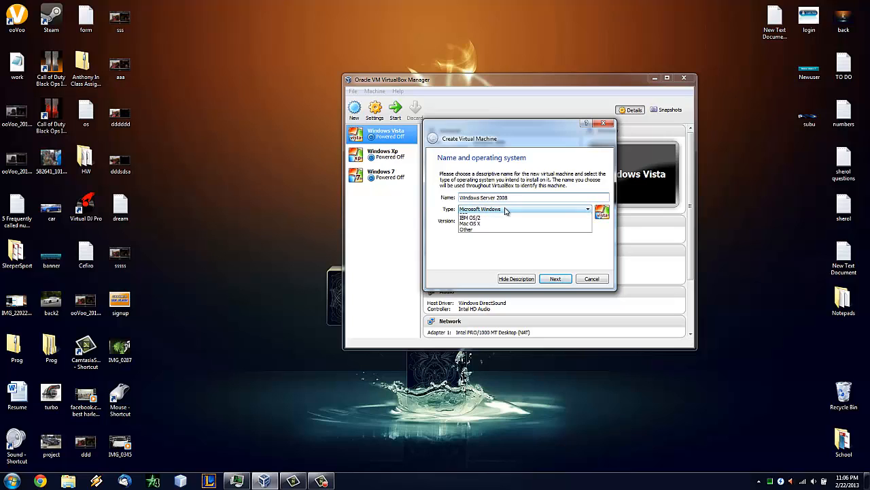
{"action": "left_click", "coordinate": [504, 215]}
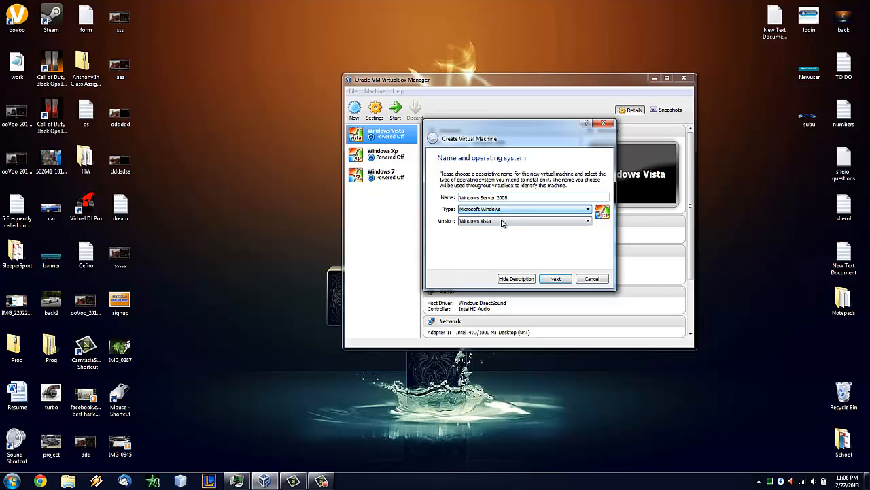
{"action": "left_click", "coordinate": [502, 221]}
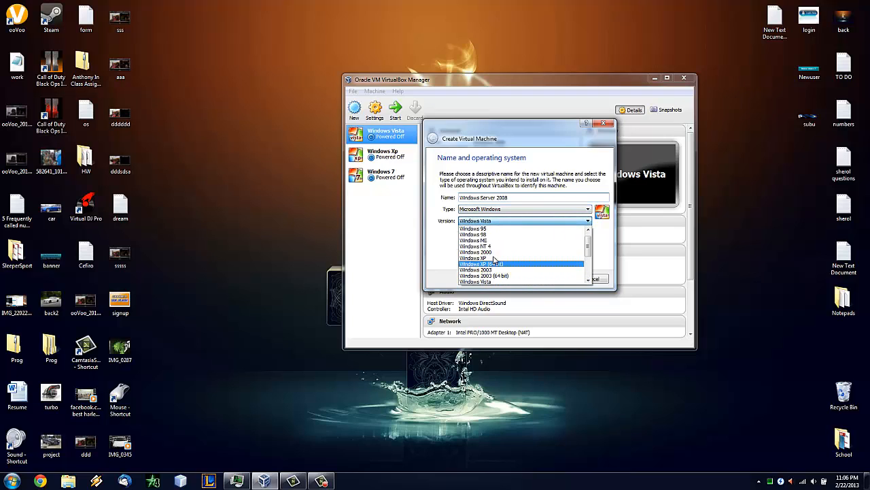
{"action": "scroll", "coordinate": [496, 255], "scroll_direction": "down", "scroll_amount": 1}
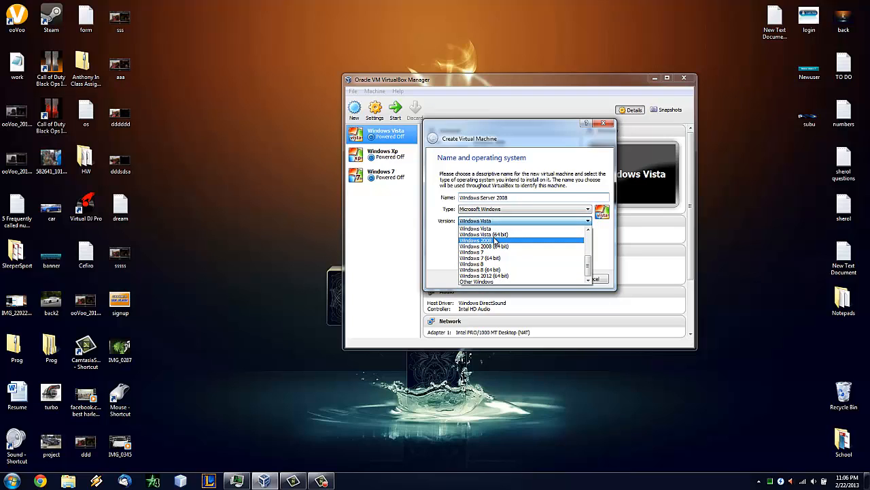
{"action": "left_click", "coordinate": [496, 241]}
{"action": "left_click", "coordinate": [501, 220]}
{"action": "left_click", "coordinate": [498, 242]}
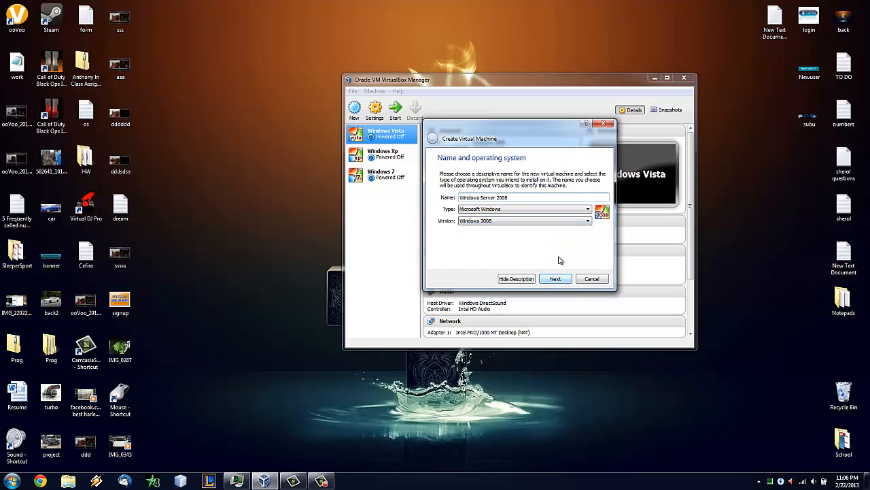
{"action": "left_click", "coordinate": [557, 280]}
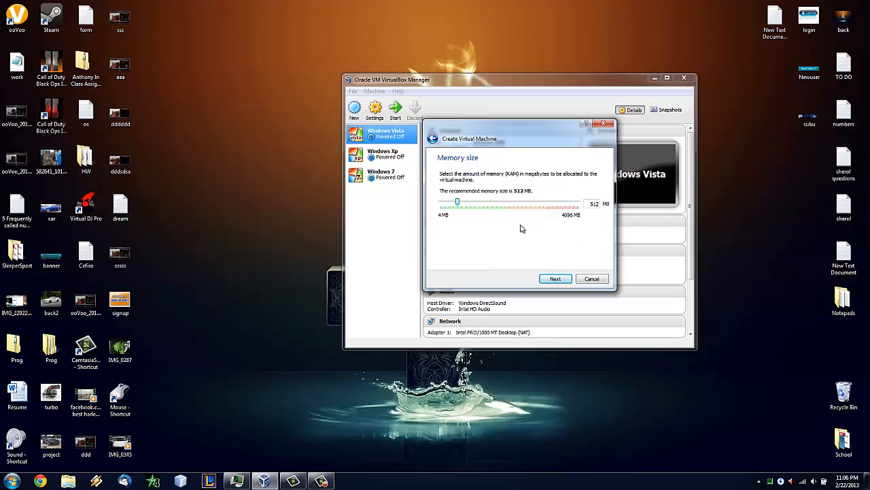
Accept 512 MB of memory and choose to create a virtual hard drive now for the machine.
{"action": "left_click", "coordinate": [552, 279]}
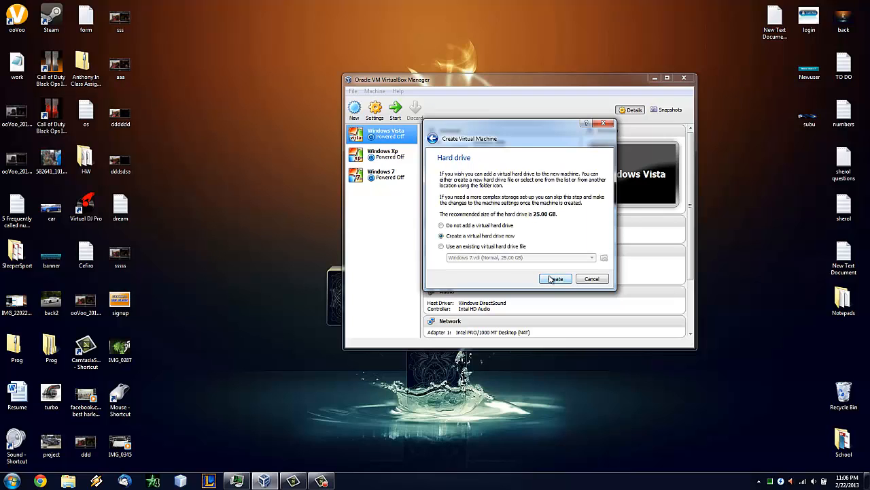
{"action": "left_click_drag", "start_coordinate": [515, 144], "coordinate": [541, 153]}
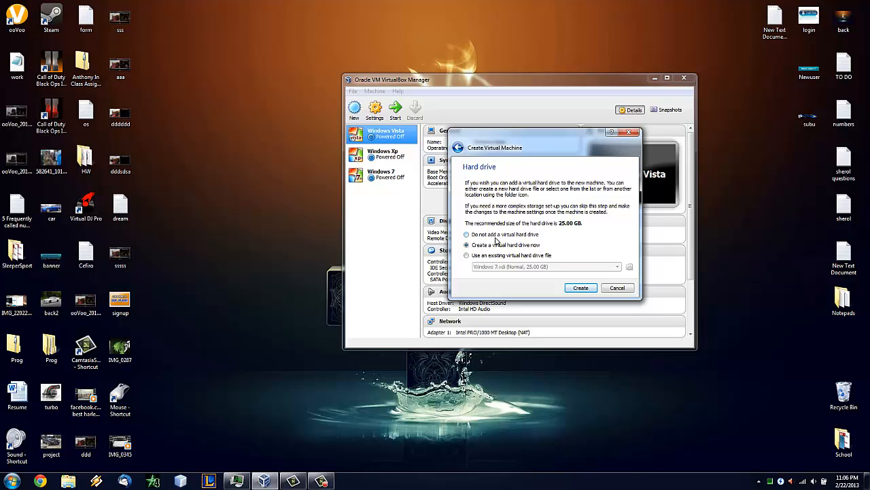
{"action": "left_click_drag", "start_coordinate": [543, 148], "coordinate": [521, 159]}
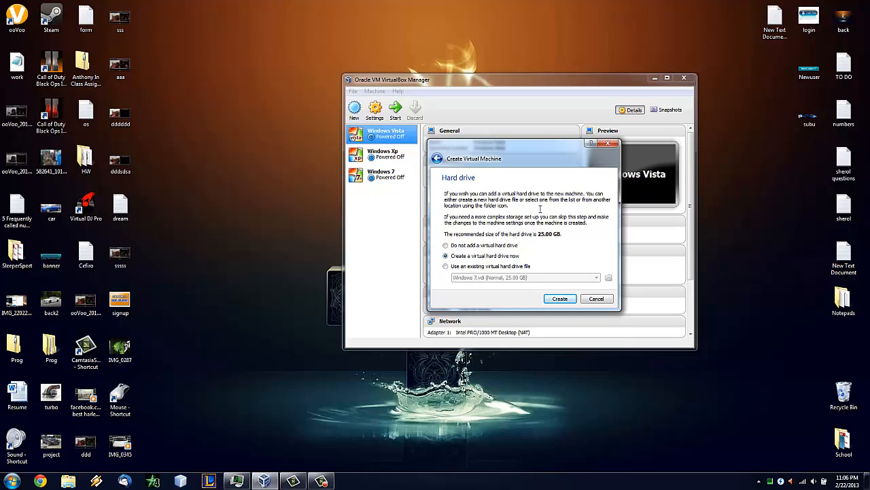
{"action": "left_click", "coordinate": [559, 299]}
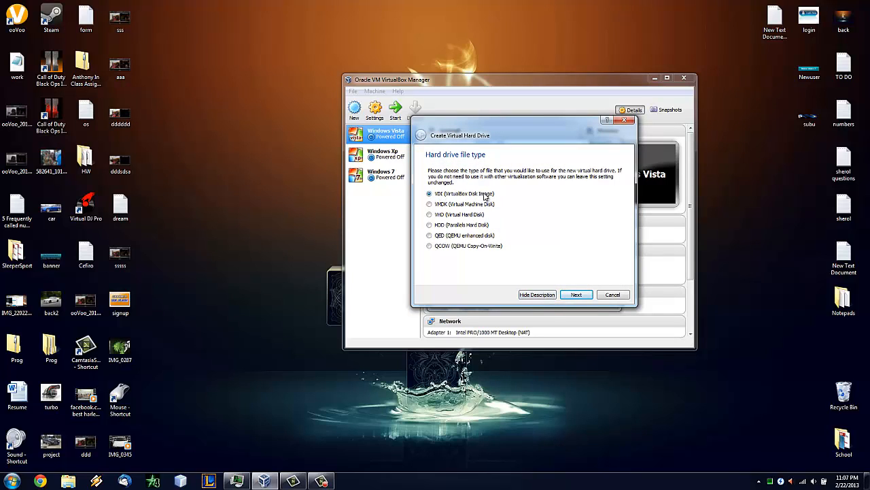
Create the virtual hard drive as a dynamically allocated VDI named "Windows Server 2008" with a size of 25.00 GB.
{"action": "left_click", "coordinate": [575, 295]}
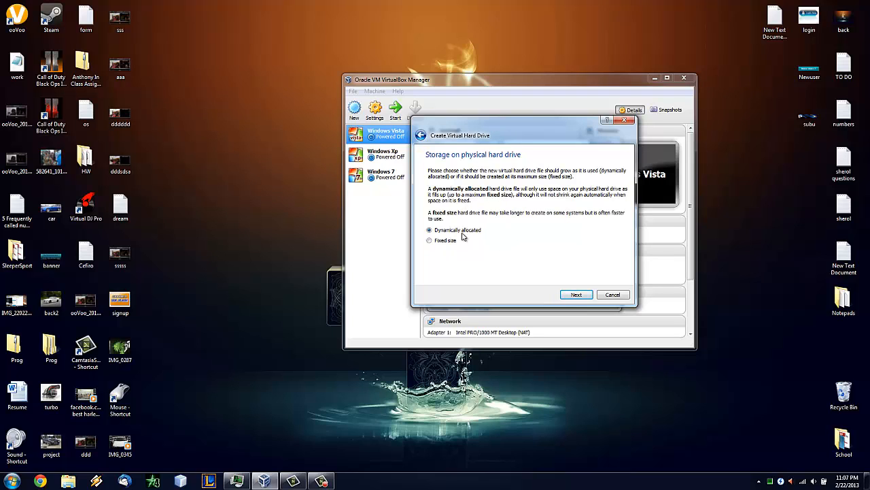
{"action": "left_click_drag", "start_coordinate": [521, 138], "coordinate": [497, 138]}
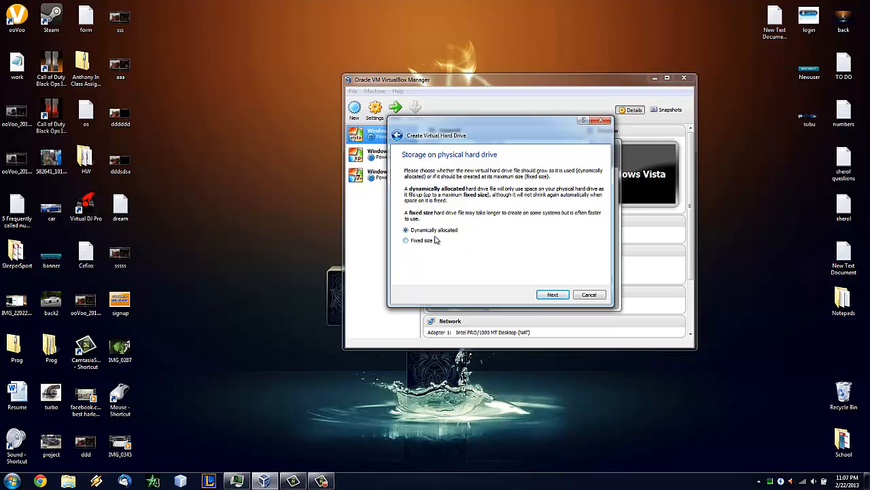
{"action": "left_click", "coordinate": [551, 297]}
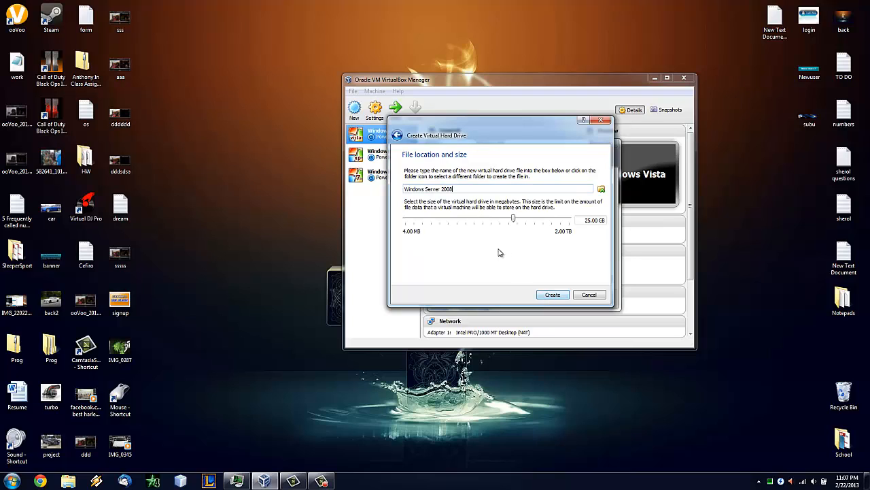
{"action": "left_click", "coordinate": [553, 294]}
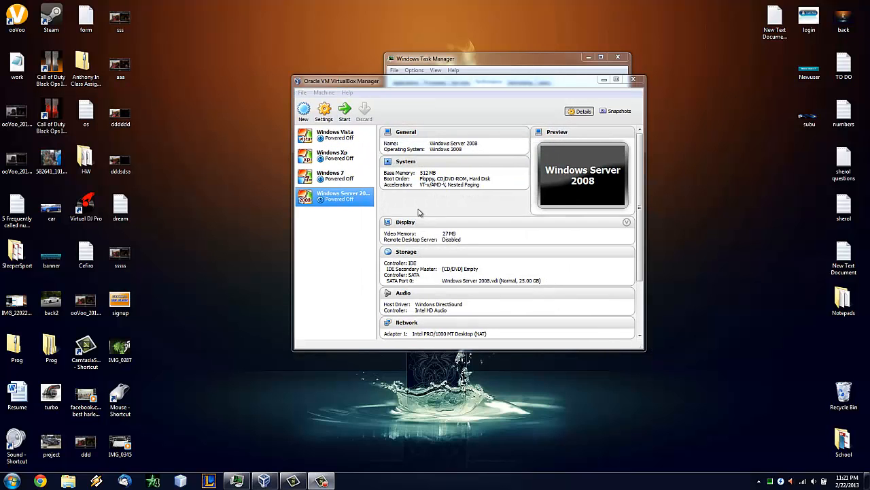
In the Windows Server 2008 machine's storage settings, start choosing a virtual disk file for the empty IDE CD/DVD drive.
{"action": "right_click", "coordinate": [340, 201]}
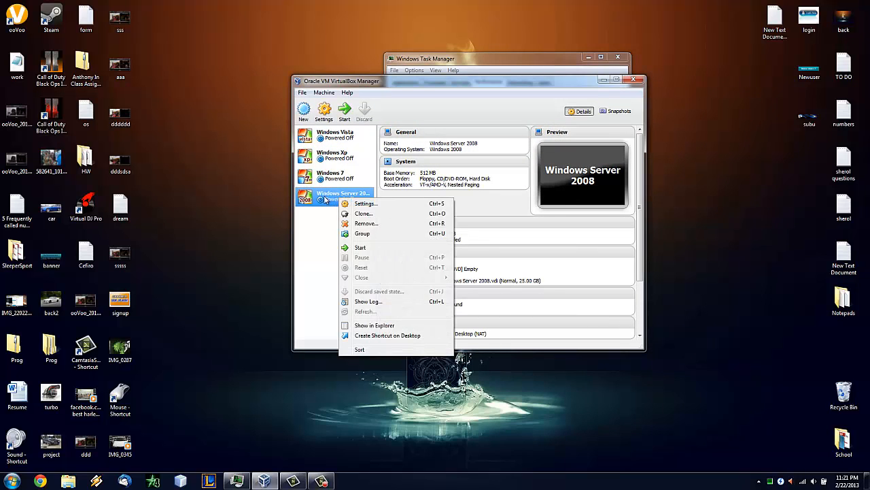
{"action": "left_click", "coordinate": [360, 204]}
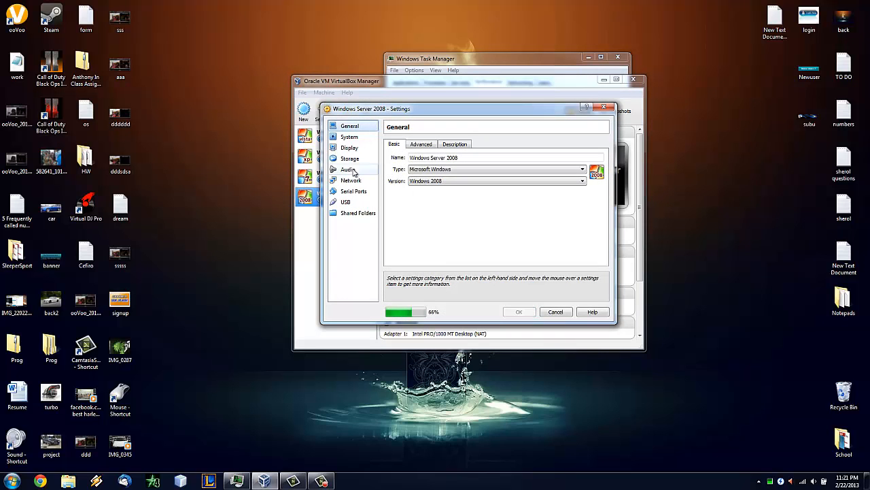
{"action": "left_click", "coordinate": [350, 159]}
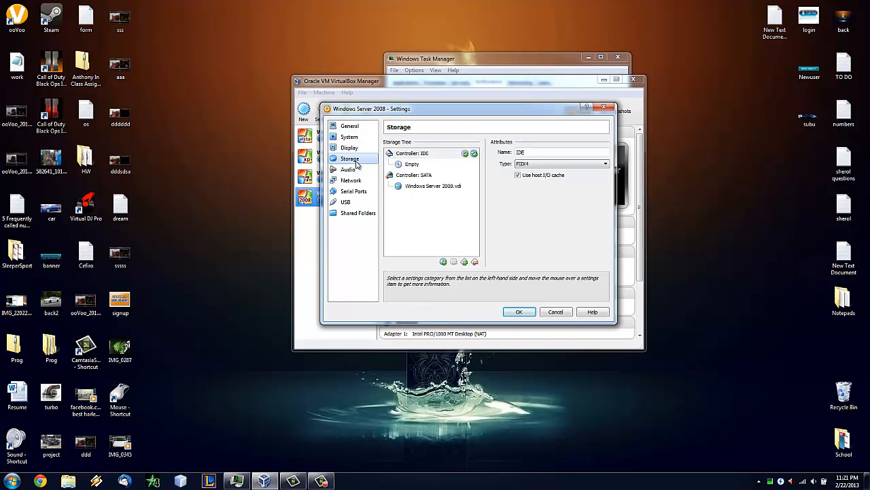
{"action": "left_click", "coordinate": [413, 165]}
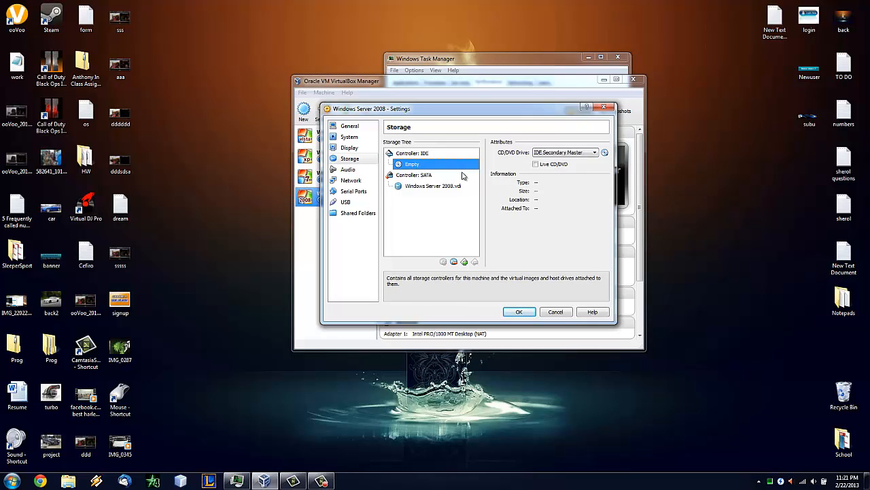
{"action": "left_click", "coordinate": [606, 153]}
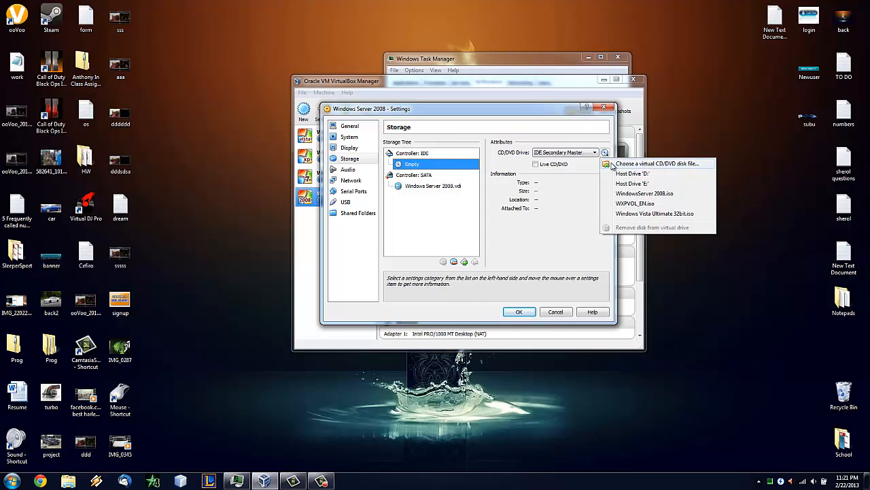
{"action": "left_click", "coordinate": [614, 164]}
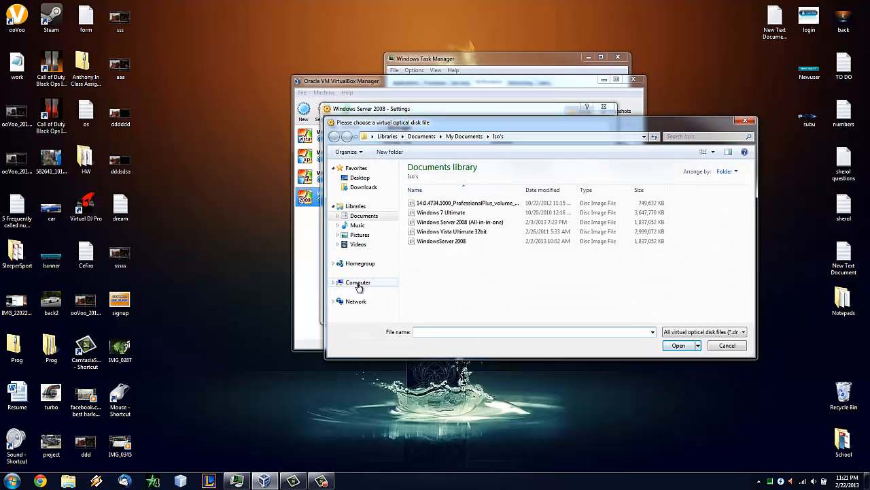
{"action": "left_click", "coordinate": [334, 283]}
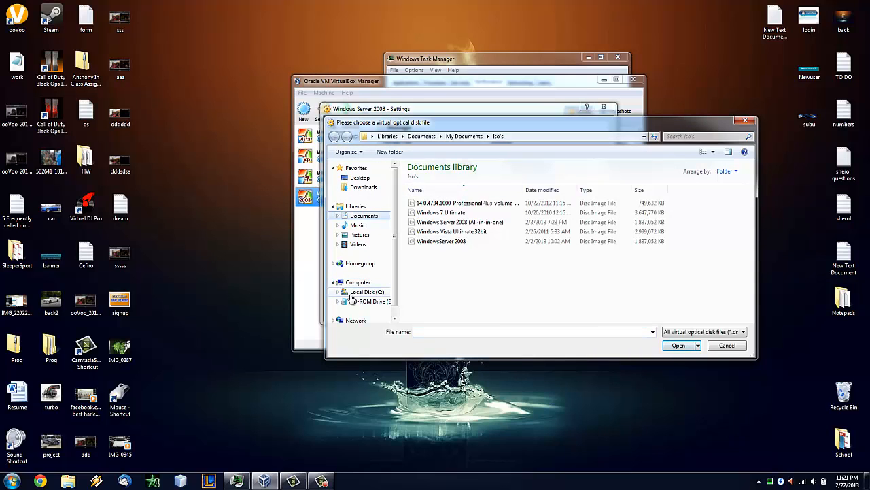
{"action": "left_click", "coordinate": [357, 282]}
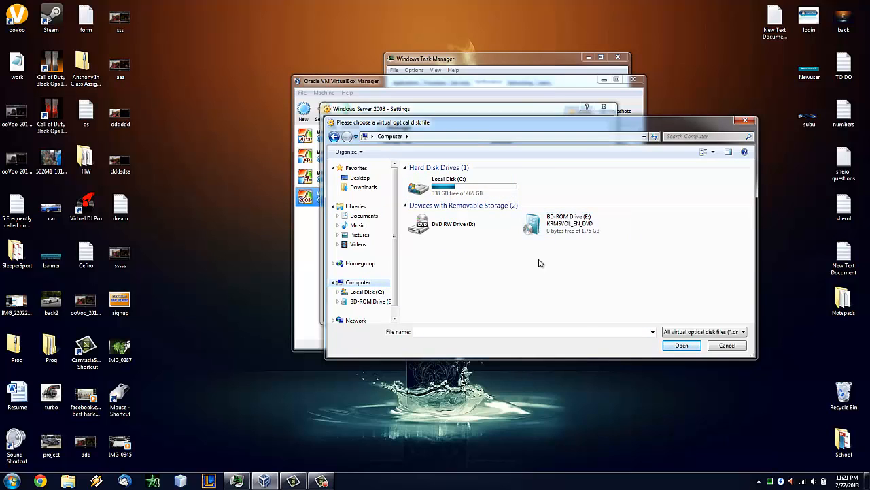
{"action": "left_click", "coordinate": [554, 233]}
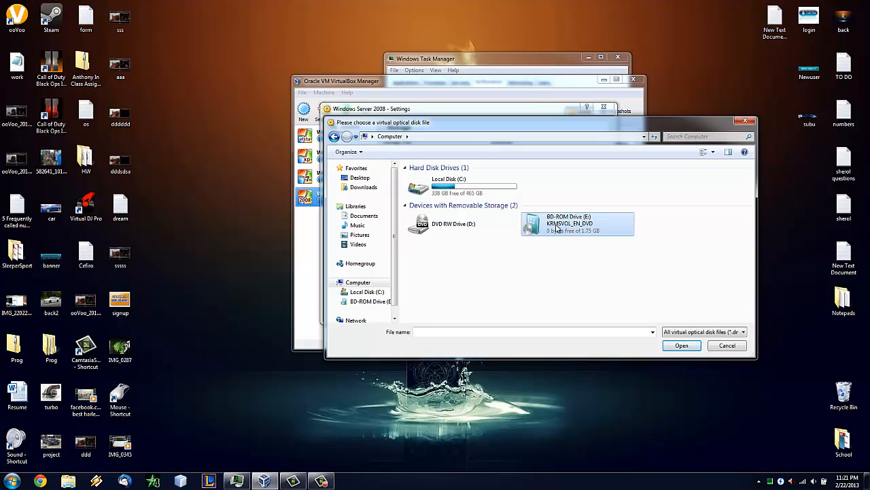
{"action": "left_click", "coordinate": [364, 215]}
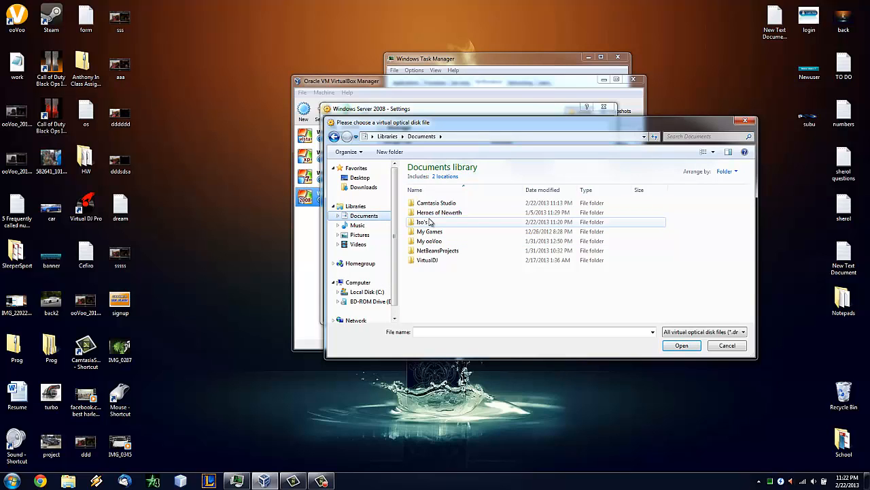
{"action": "left_click", "coordinate": [430, 222]}
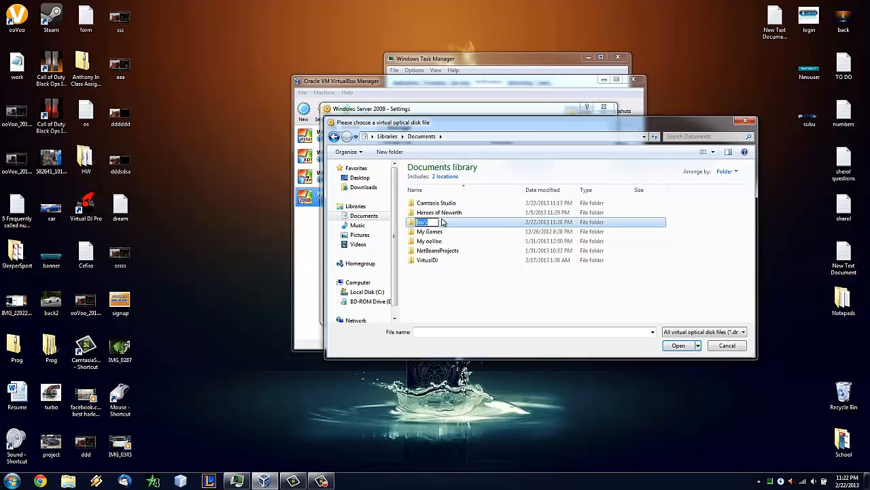
{"action": "double_click", "coordinate": [430, 223]}
Attach the Windows Server 2008 (All-in-one) disc image from the Iso's folder and save the machine's settings.
{"action": "left_click", "coordinate": [441, 222]}
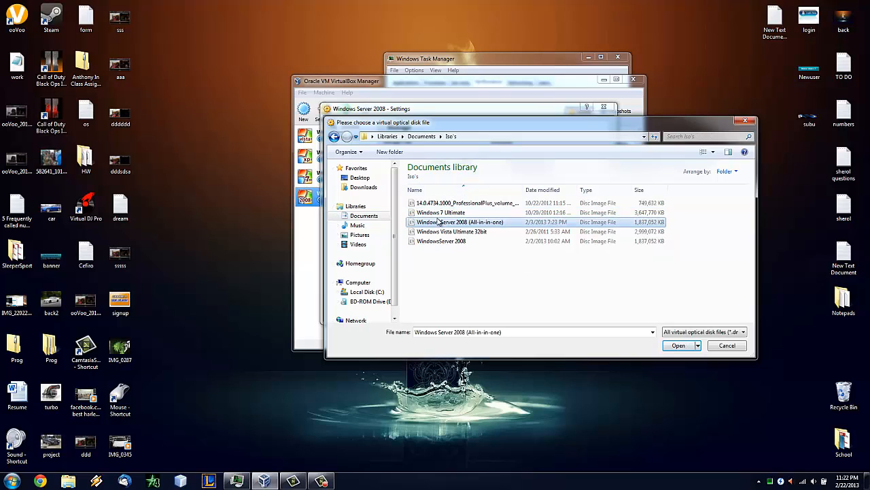
{"action": "left_click", "coordinate": [677, 347]}
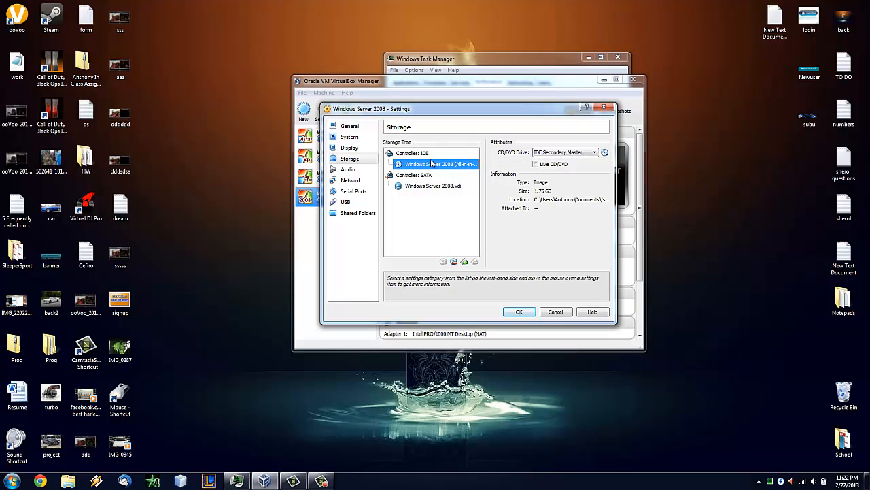
{"action": "left_click", "coordinate": [524, 314]}
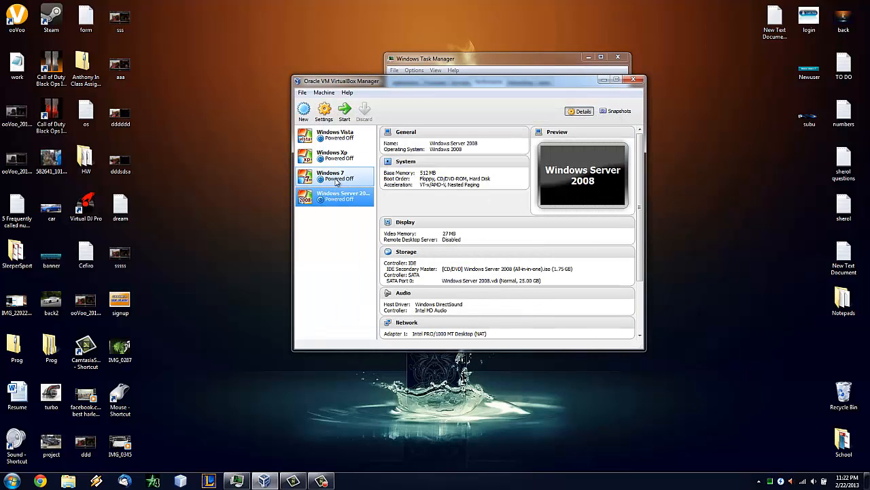
Start the Windows Server 2008 machine and begin installing Windows with English, English (United States) format and US keyboard.
{"action": "left_click", "coordinate": [345, 111]}
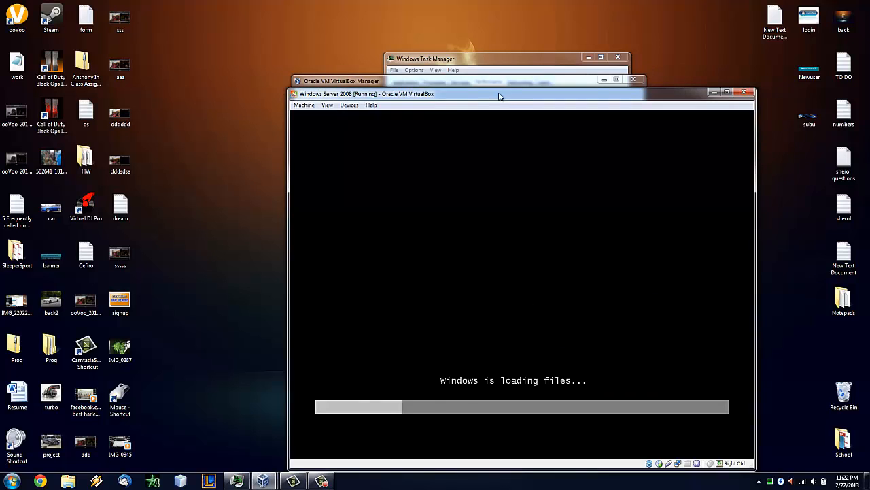
{"action": "left_click_drag", "start_coordinate": [486, 100], "coordinate": [381, 65]}
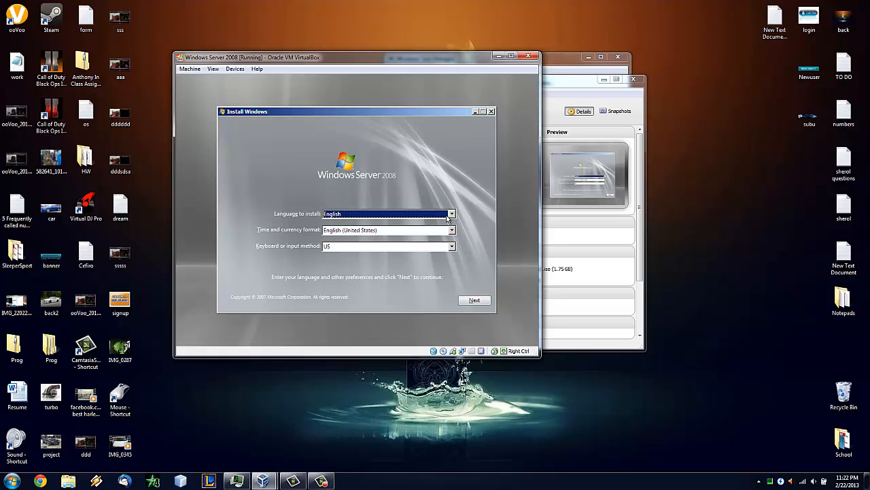
{"action": "left_click", "coordinate": [474, 302]}
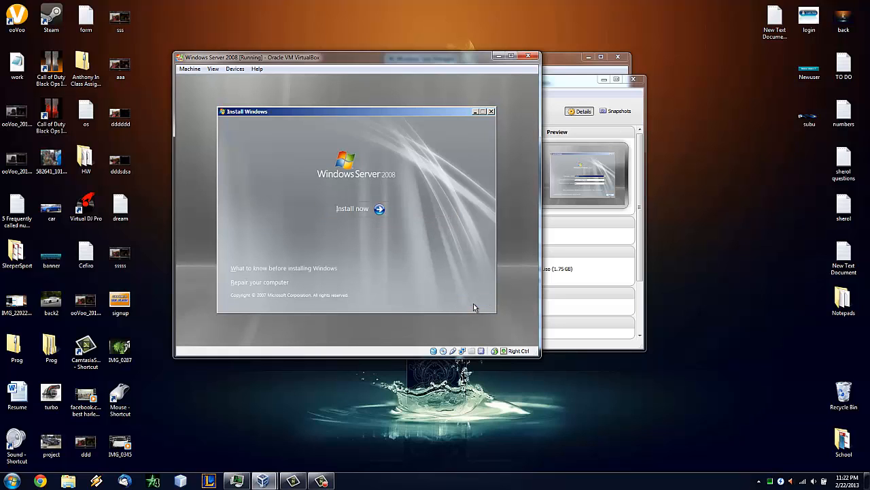
{"action": "left_click", "coordinate": [365, 204]}
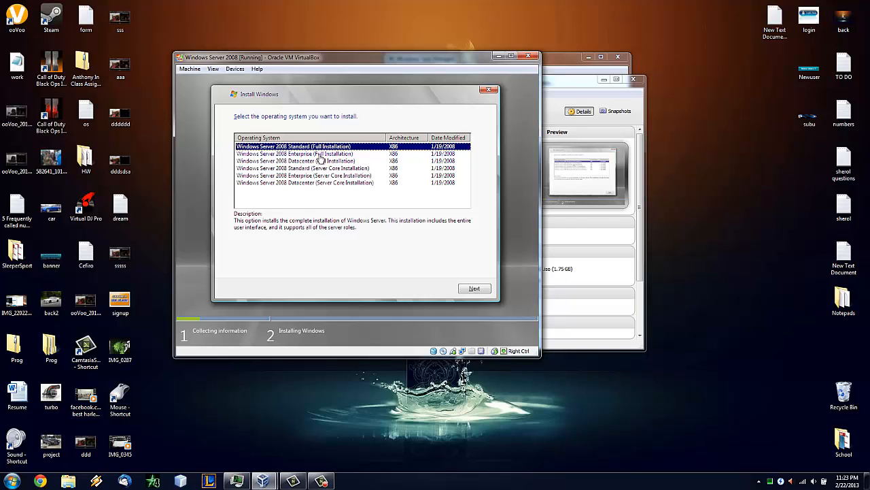
Choose Windows Server 2008 Enterprise (Full Installation) as the operating system and accept the license terms.
{"action": "left_click", "coordinate": [320, 155]}
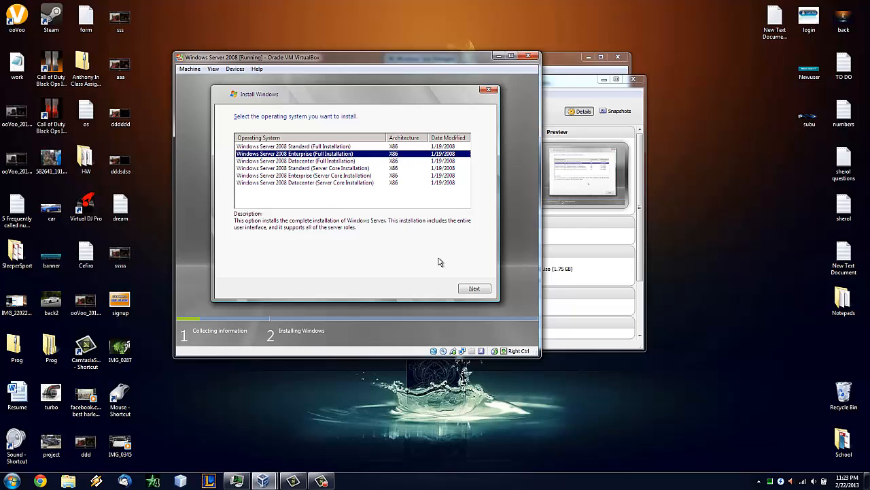
{"action": "left_click", "coordinate": [474, 290]}
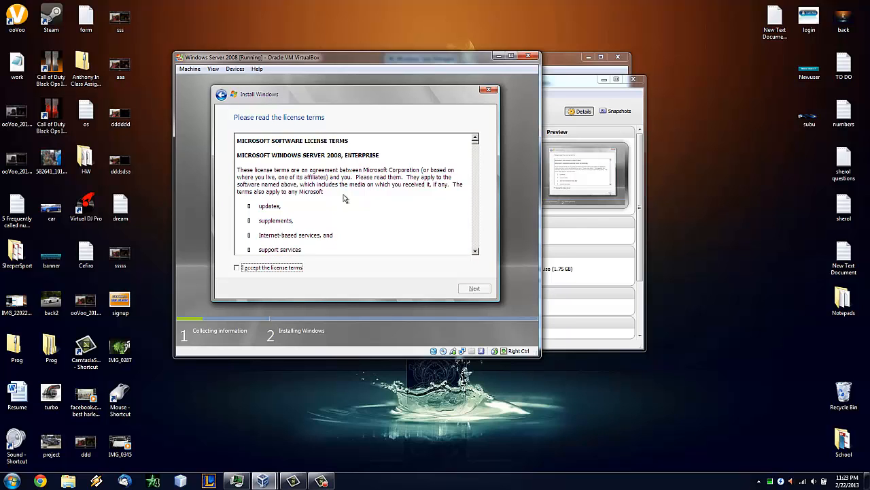
{"action": "left_click", "coordinate": [237, 267]}
{"action": "left_click_drag", "start_coordinate": [474, 145], "coordinate": [482, 262]}
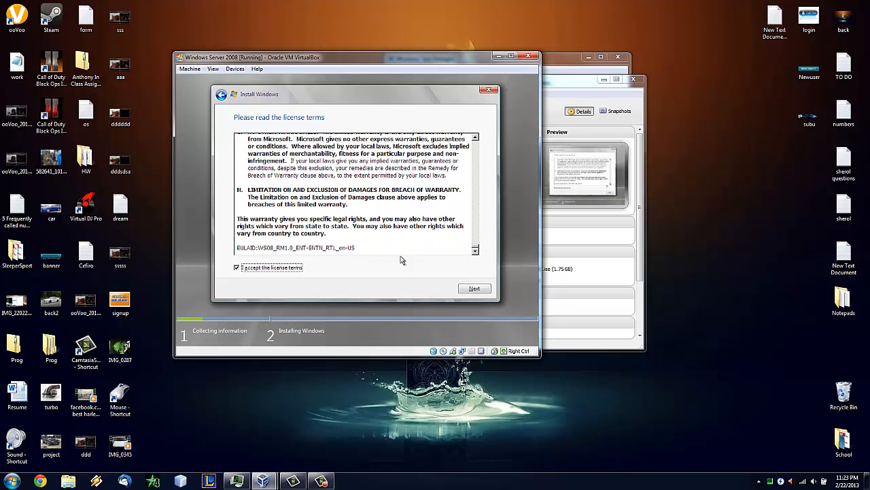
{"action": "left_click", "coordinate": [473, 289]}
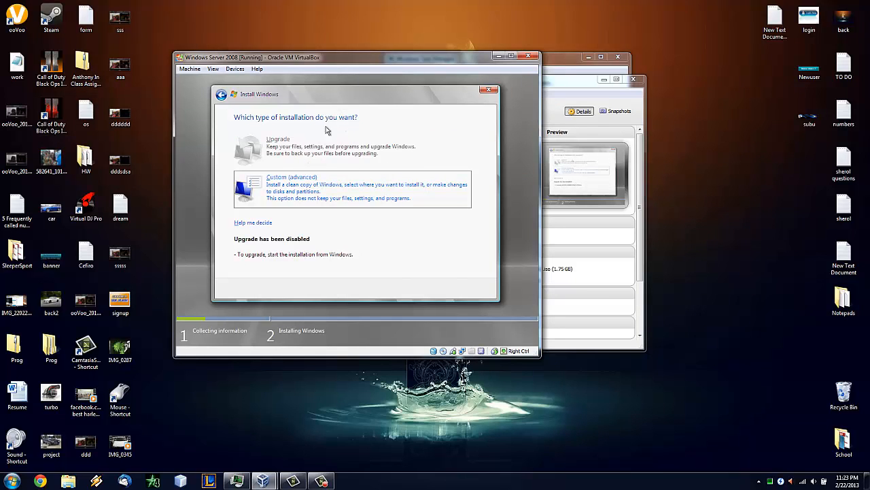
For a custom installation, create a 25600 MB partition on Disk 0 and start installing Windows on it.
{"action": "left_click", "coordinate": [277, 192]}
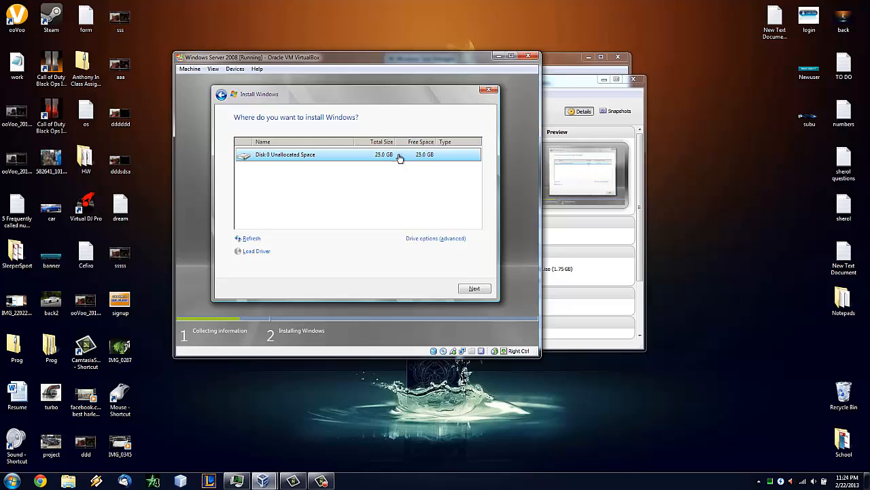
{"action": "left_click", "coordinate": [428, 238]}
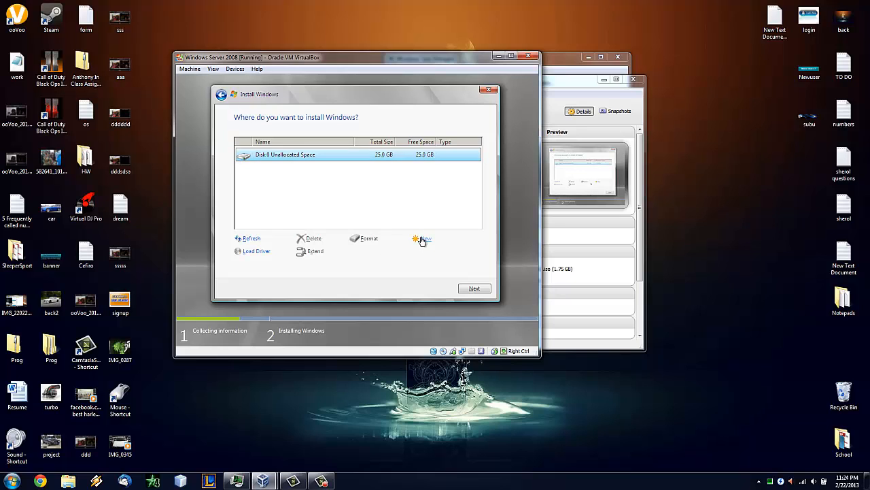
{"action": "left_click", "coordinate": [422, 239]}
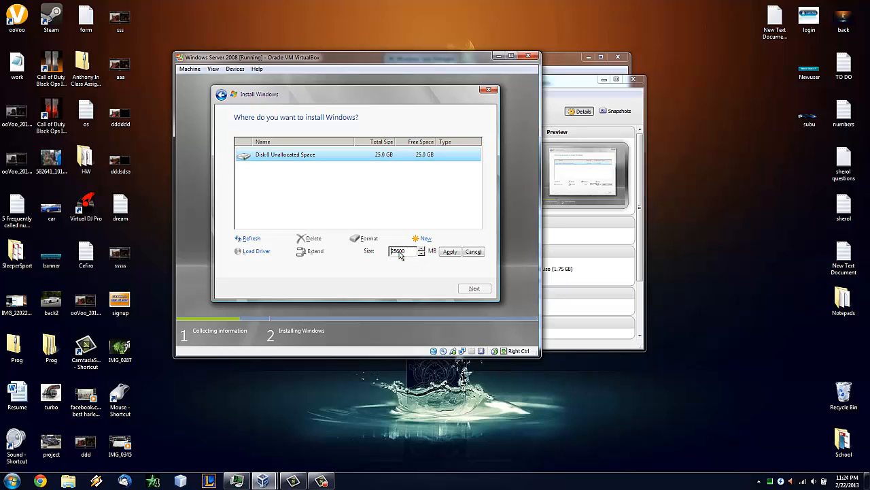
{"action": "left_click", "coordinate": [450, 252]}
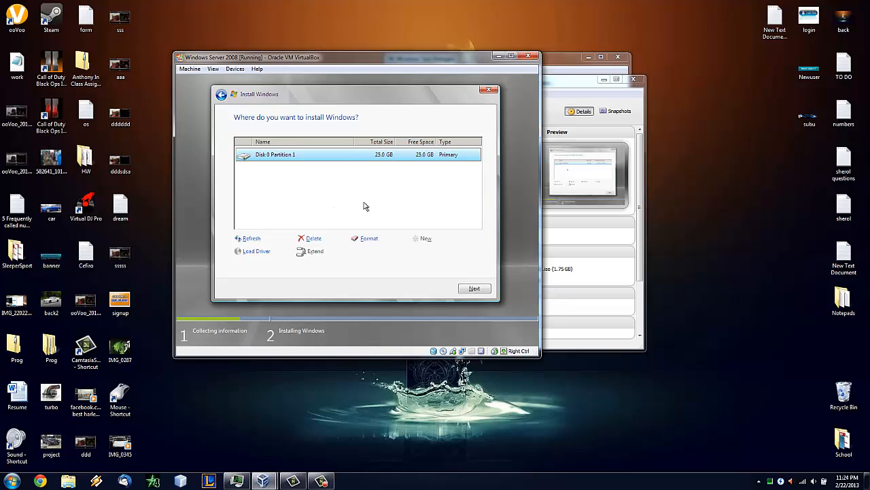
{"action": "left_click", "coordinate": [469, 288]}
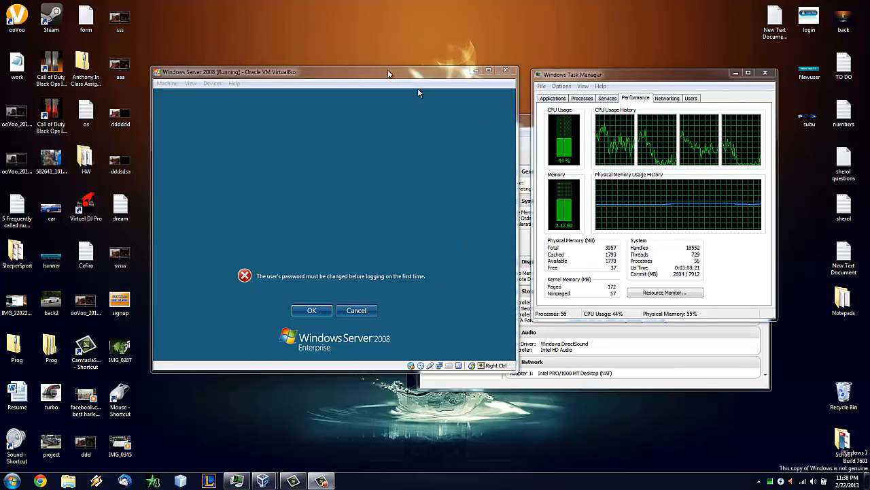
Acknowledge the required first-logon password change and enter a new password for the Administrator account.
{"action": "left_click_drag", "start_coordinate": [392, 77], "coordinate": [403, 45]}
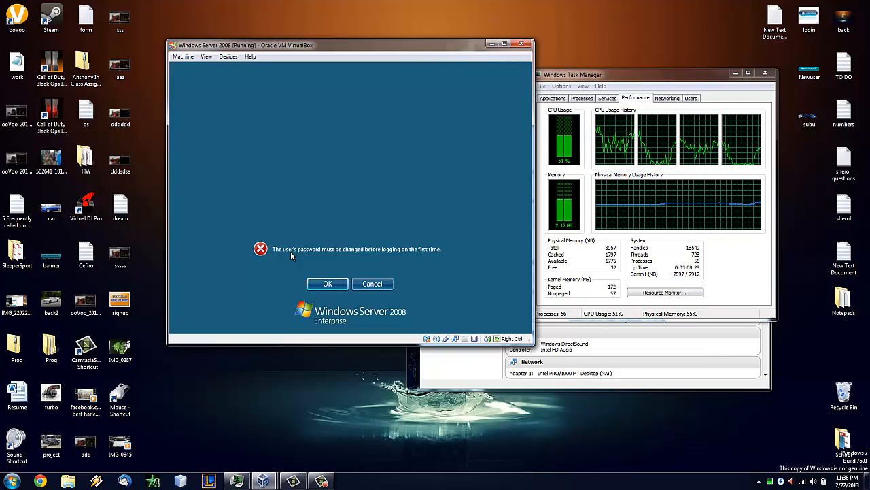
{"action": "left_click", "coordinate": [325, 284]}
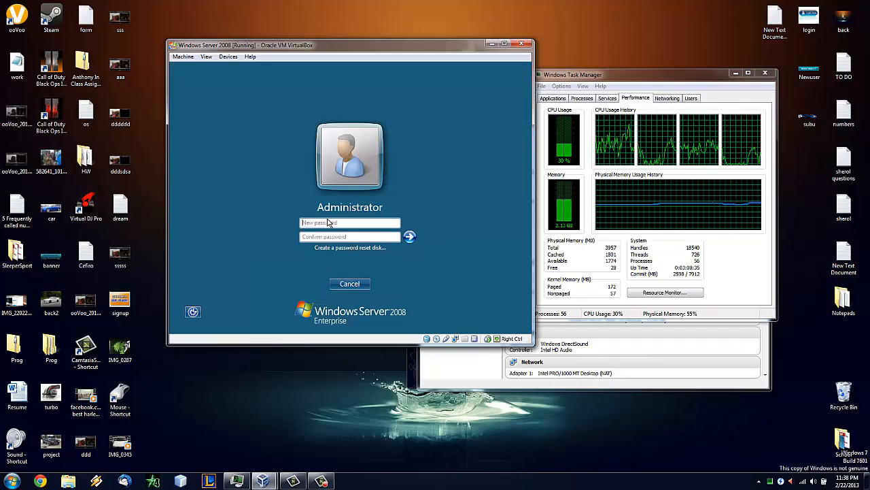
{"action": "left_click_drag", "start_coordinate": [405, 45], "coordinate": [378, 84]}
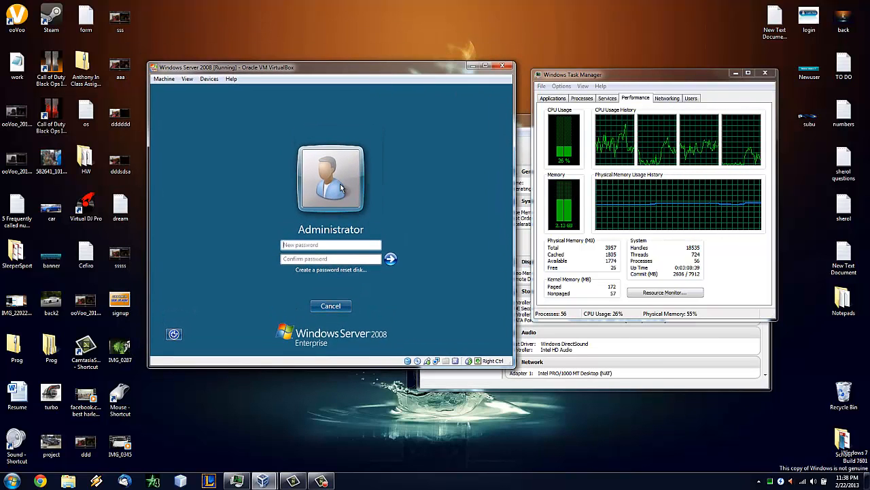
{"action": "left_click", "coordinate": [326, 242]}
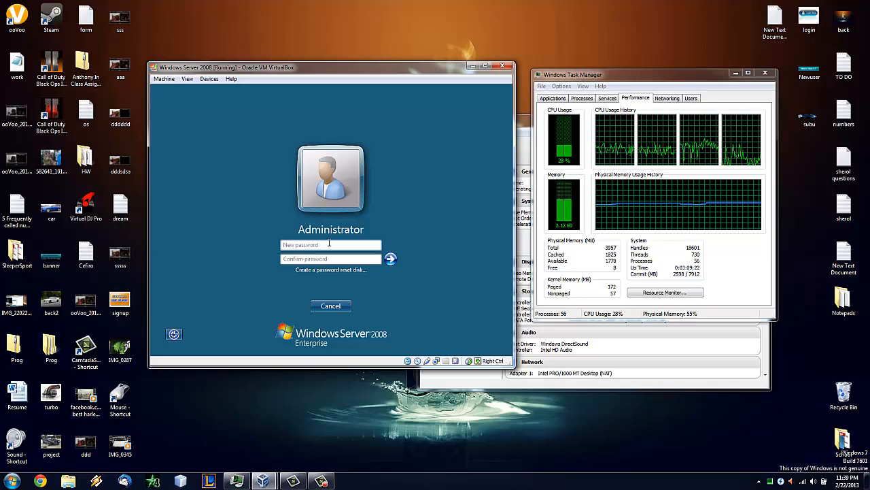
{"action": "type", "text": "••"}
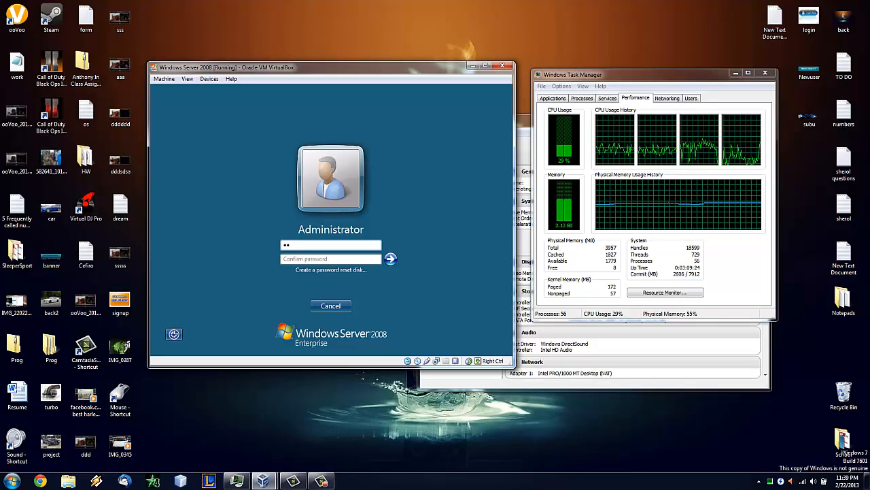
{"action": "type", "text": "•"}
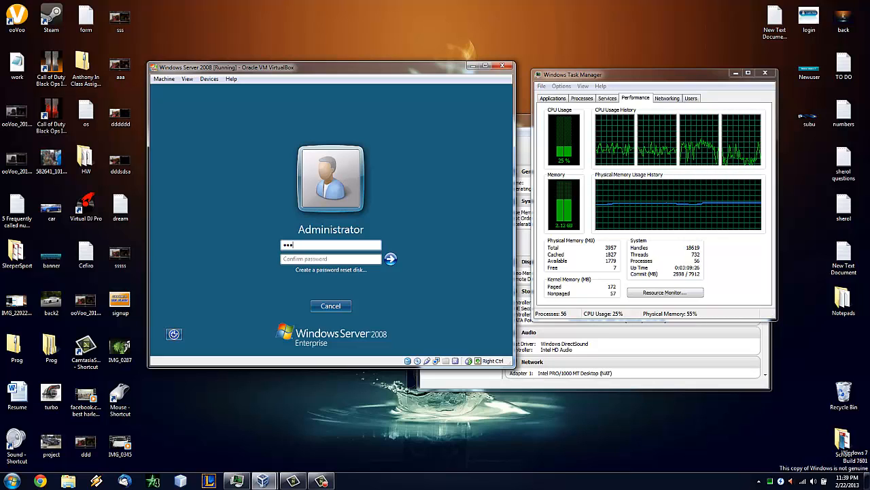
{"action": "type", "text": "••"}
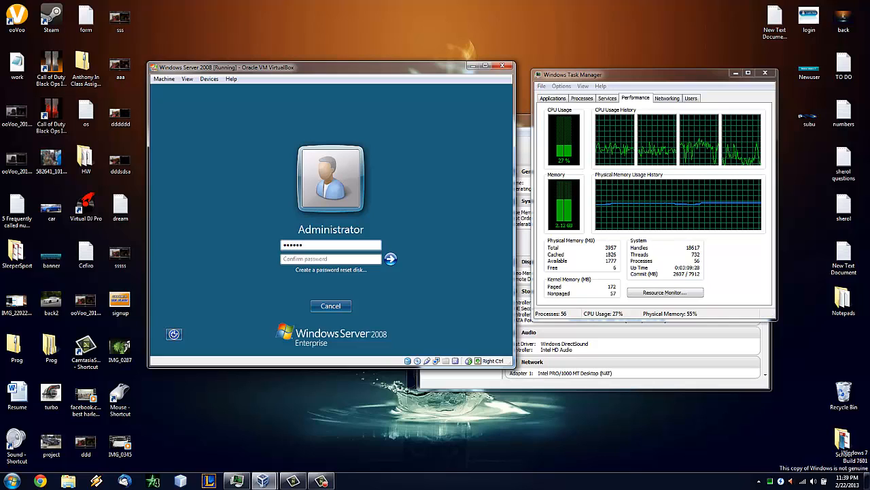
{"action": "type", "text": "•"}
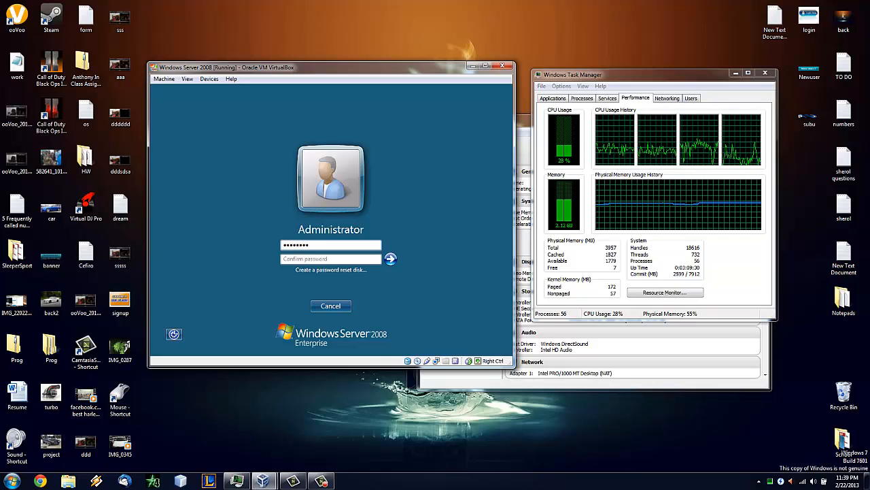
Repeat the Administrator password in the confirmation field, submit the change and continue to the server's desktop.
{"action": "key", "text": "Tab"}
{"action": "type", "text": "•"}
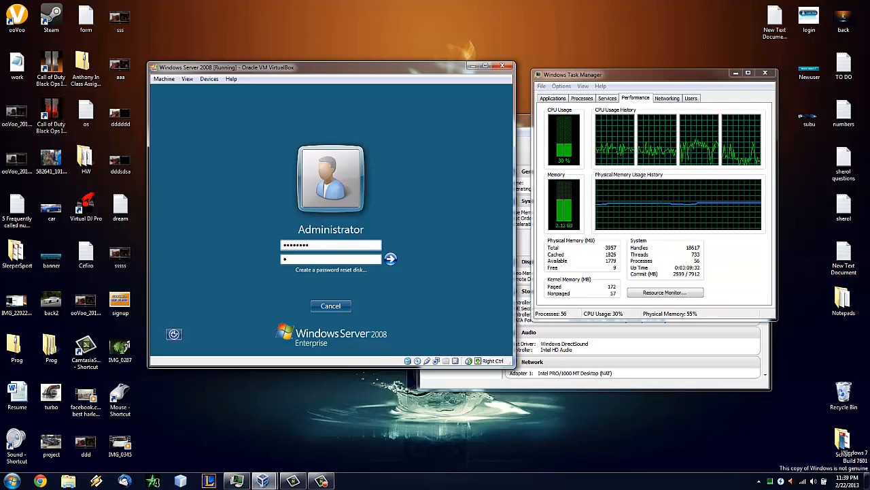
{"action": "type", "text": "•"}
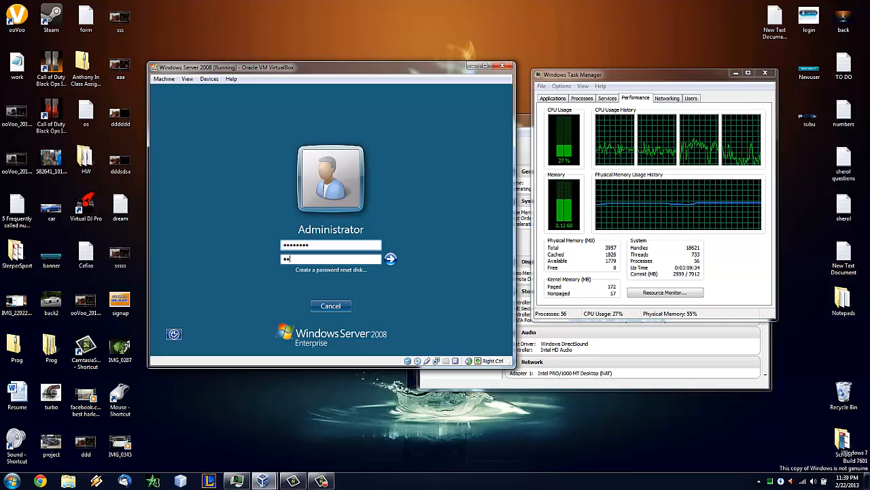
{"action": "type", "text": "••••"}
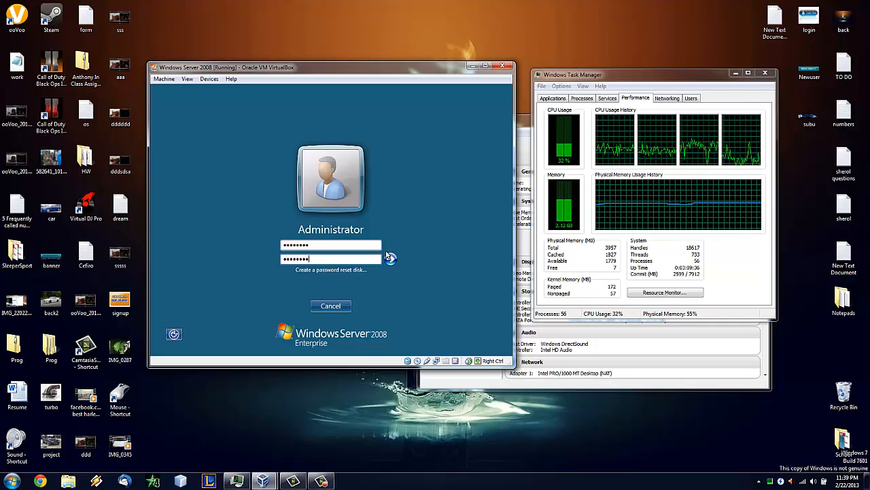
{"action": "left_click", "coordinate": [390, 260]}
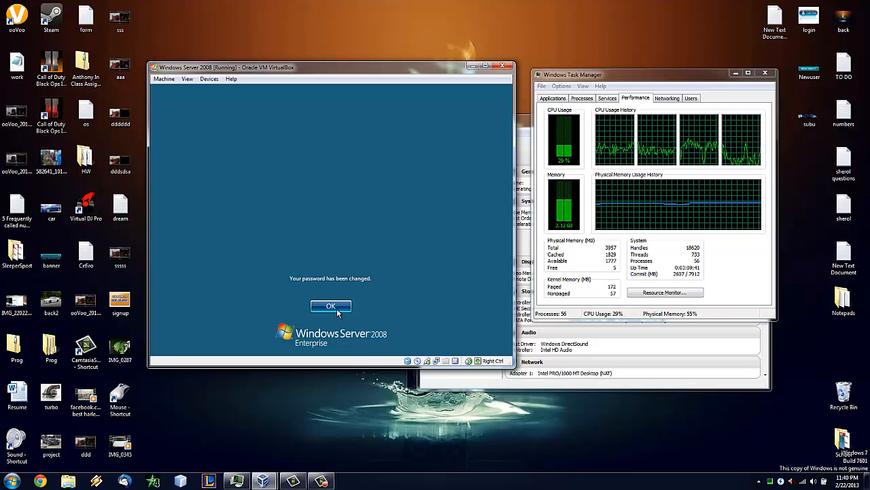
{"action": "left_click", "coordinate": [330, 306]}
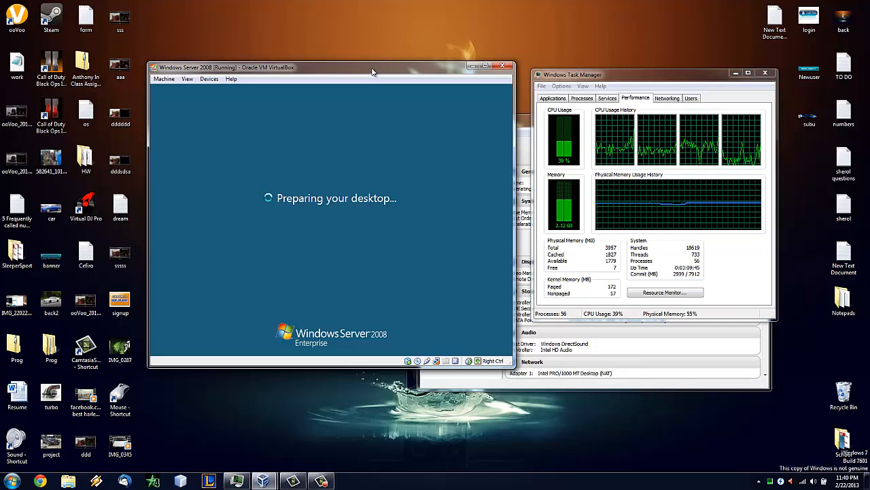
{"action": "left_click_drag", "start_coordinate": [372, 72], "coordinate": [369, 61]}
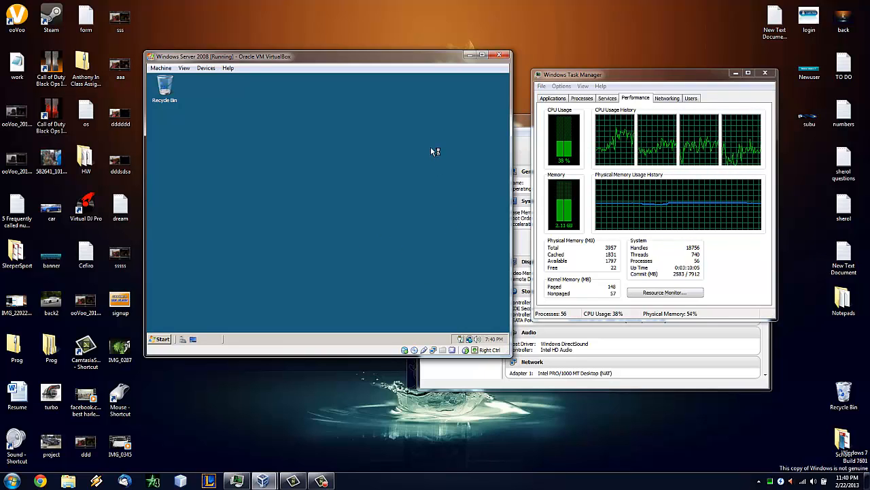
{"action": "left_click", "coordinate": [293, 480]}
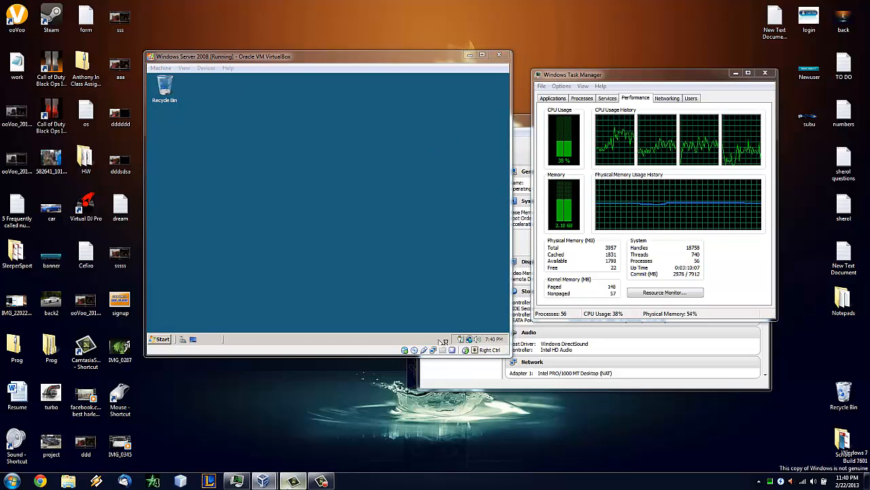
{"action": "left_click", "coordinate": [322, 481]}
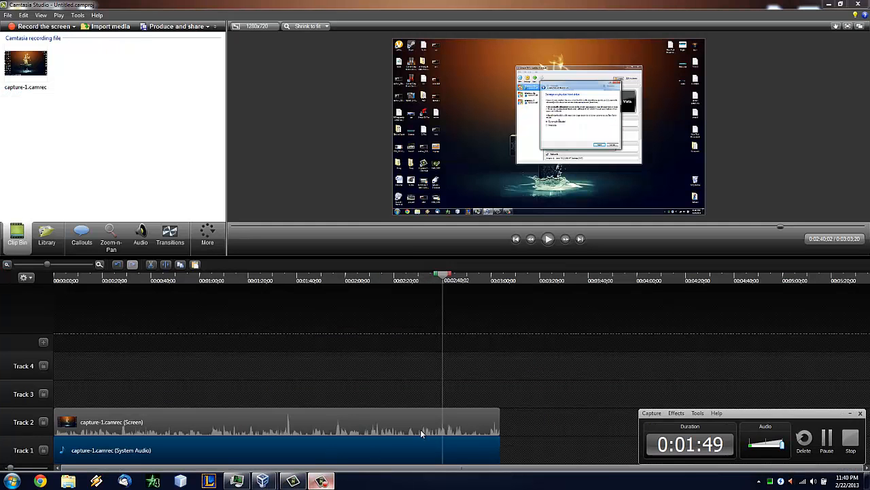